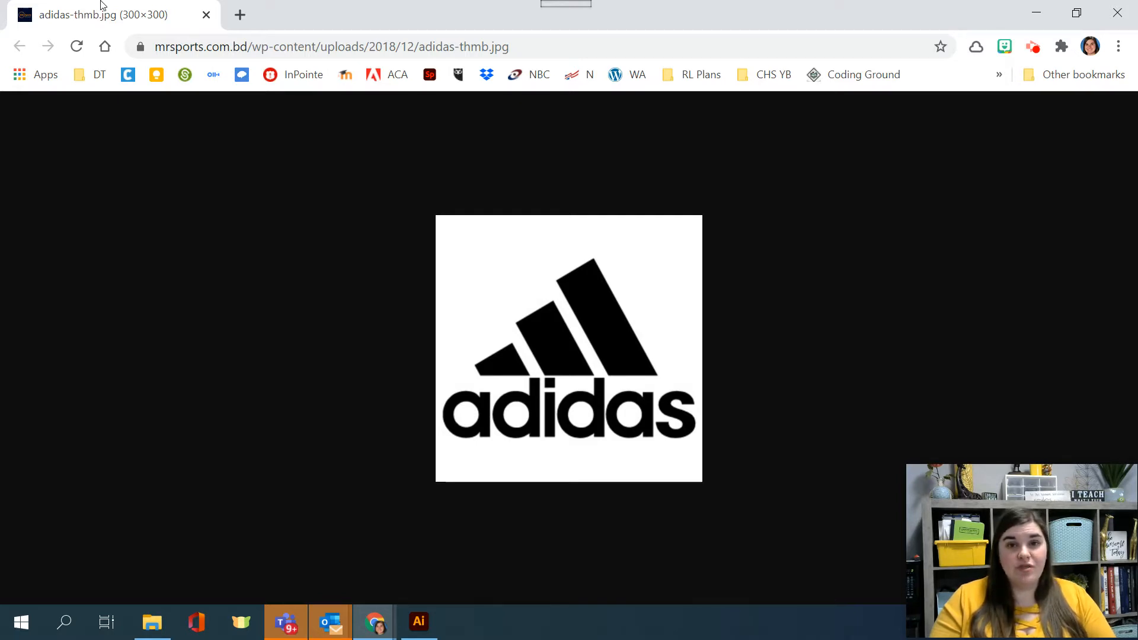
Step: Search Google in a new tab for "avengers logo", preview the Avengers wordmark image and compare it with the adidas logo
{"action": "left_click", "coordinate": [241, 15]}
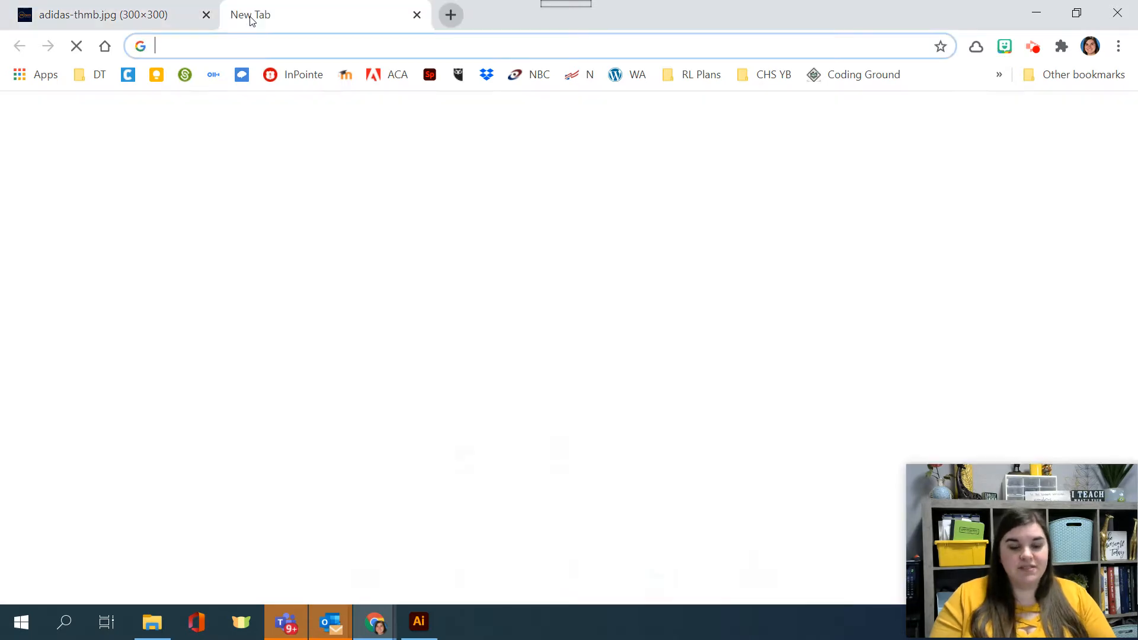
{"action": "type", "text": "avengers logo"}
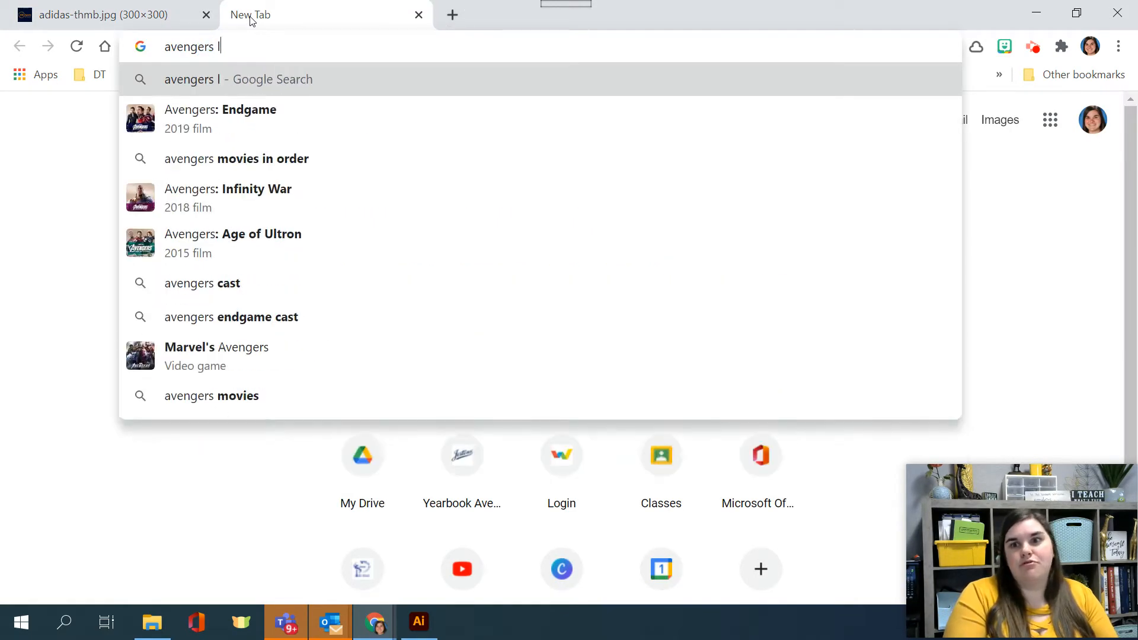
{"action": "key", "text": "Return"}
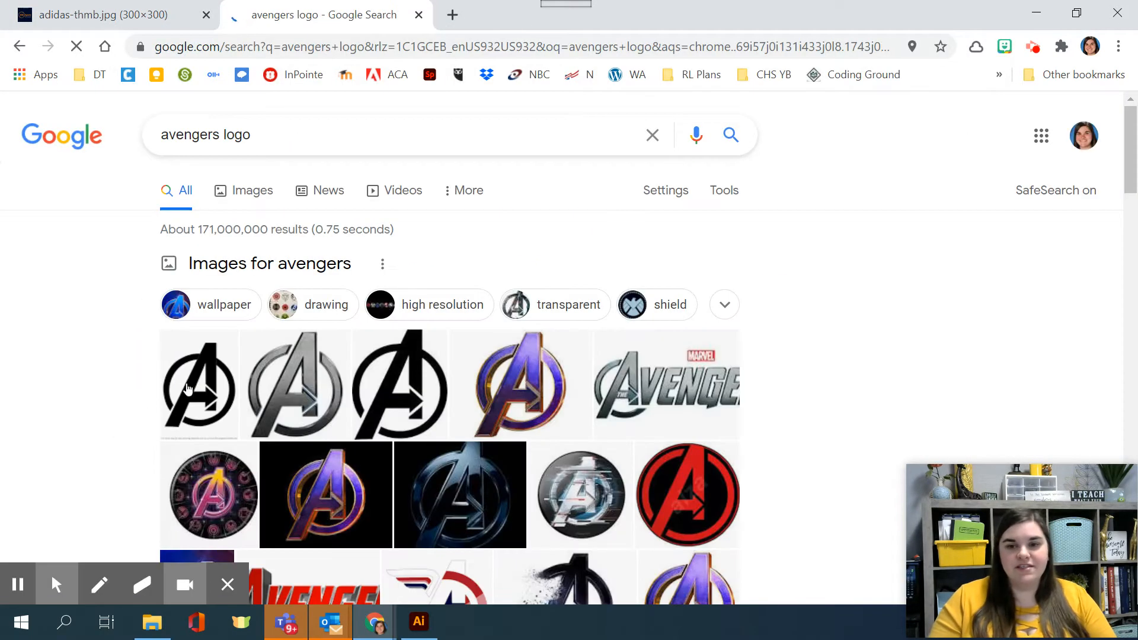
{"action": "left_click", "coordinate": [676, 392]}
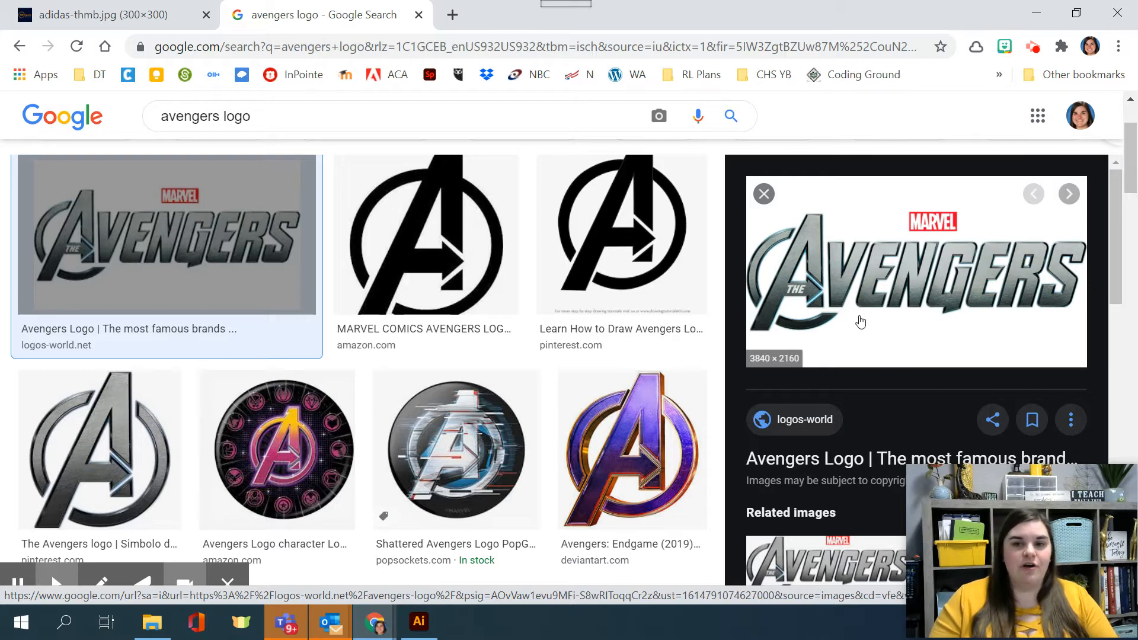
{"action": "left_click", "coordinate": [148, 27]}
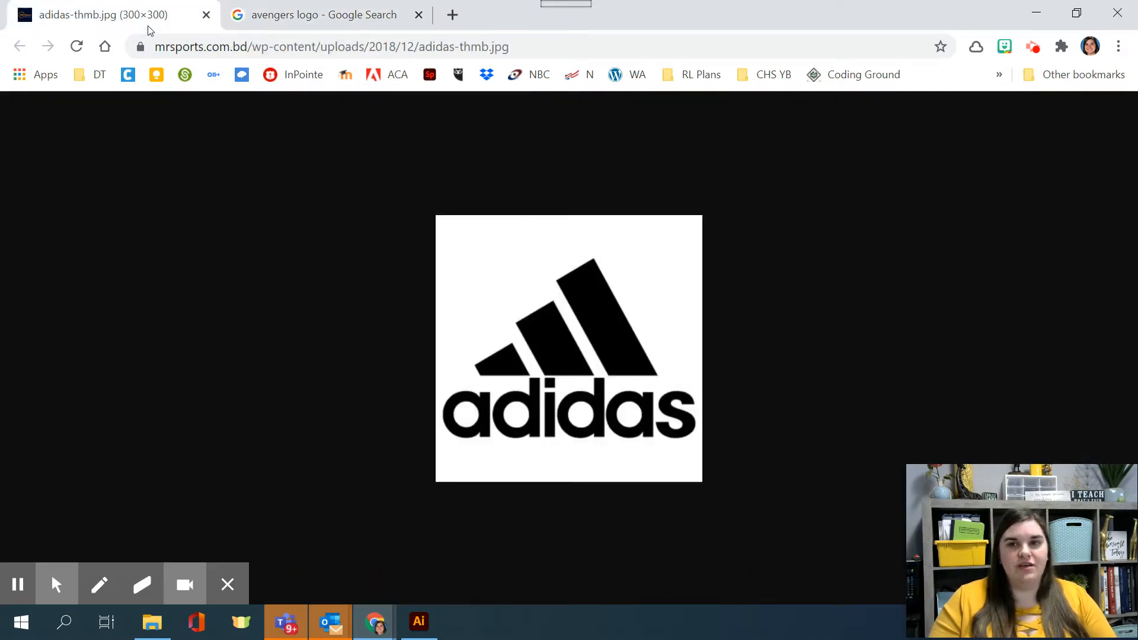
{"action": "left_click", "coordinate": [271, 18]}
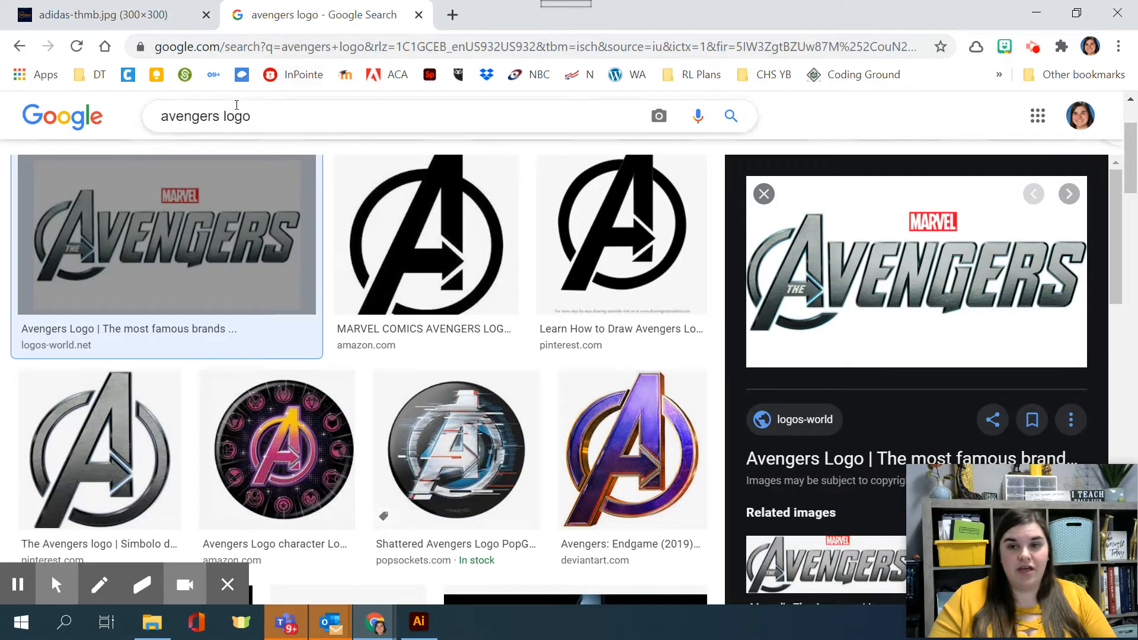
Step: Search Google for "font used in adidas logo"
{"action": "left_click", "coordinate": [68, 122]}
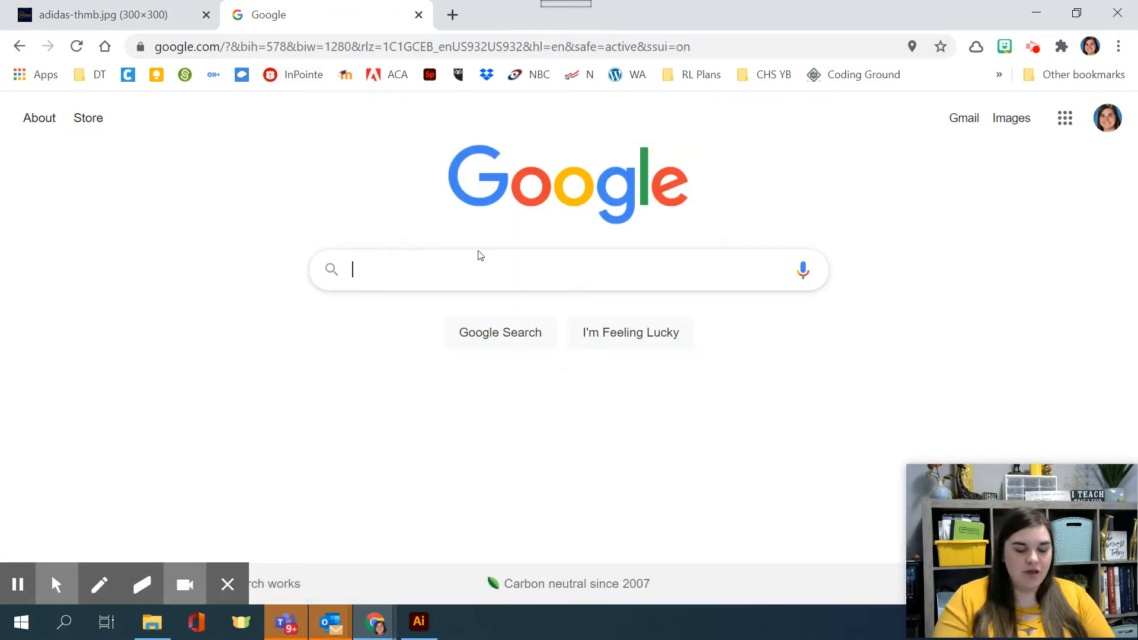
{"action": "type", "text": "font us"}
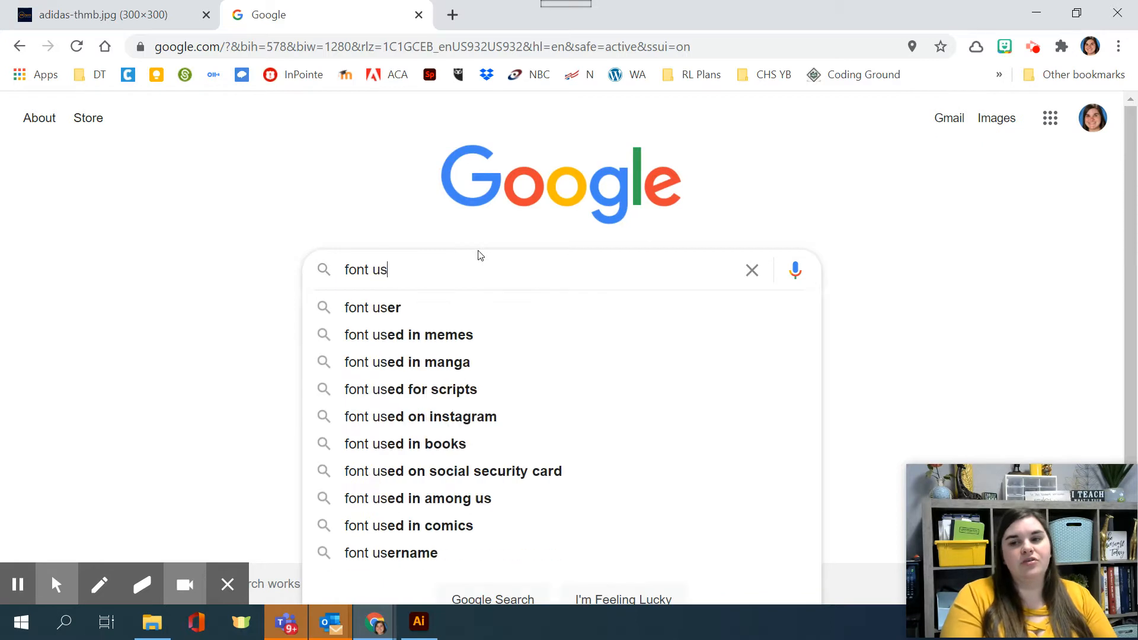
{"action": "type", "text": "ed in adidas logo"}
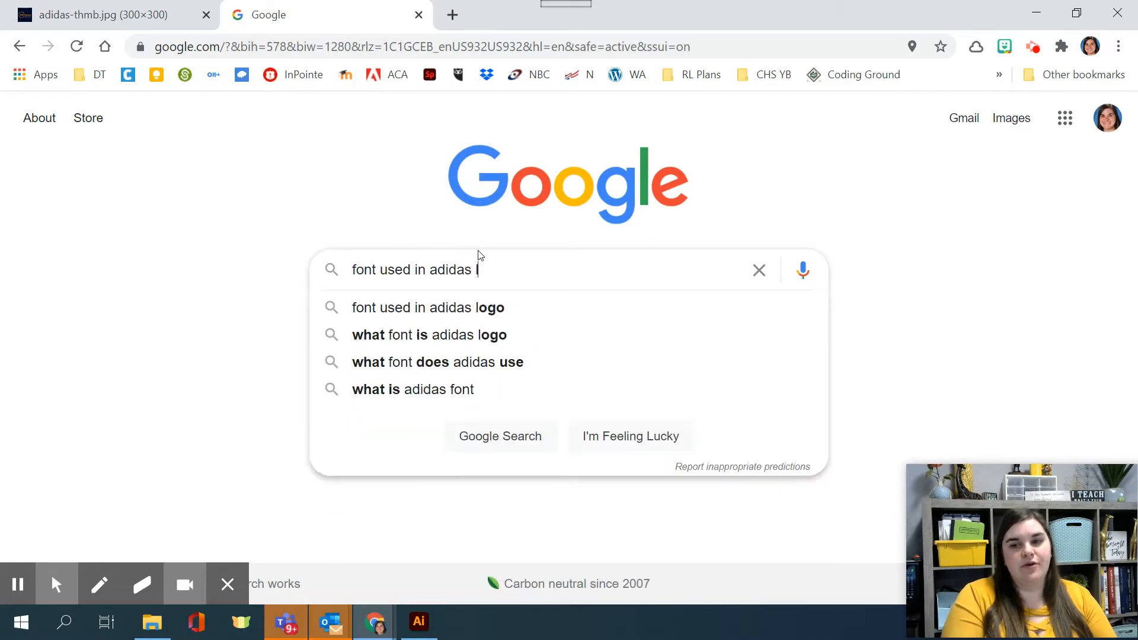
{"action": "key", "text": "Return"}
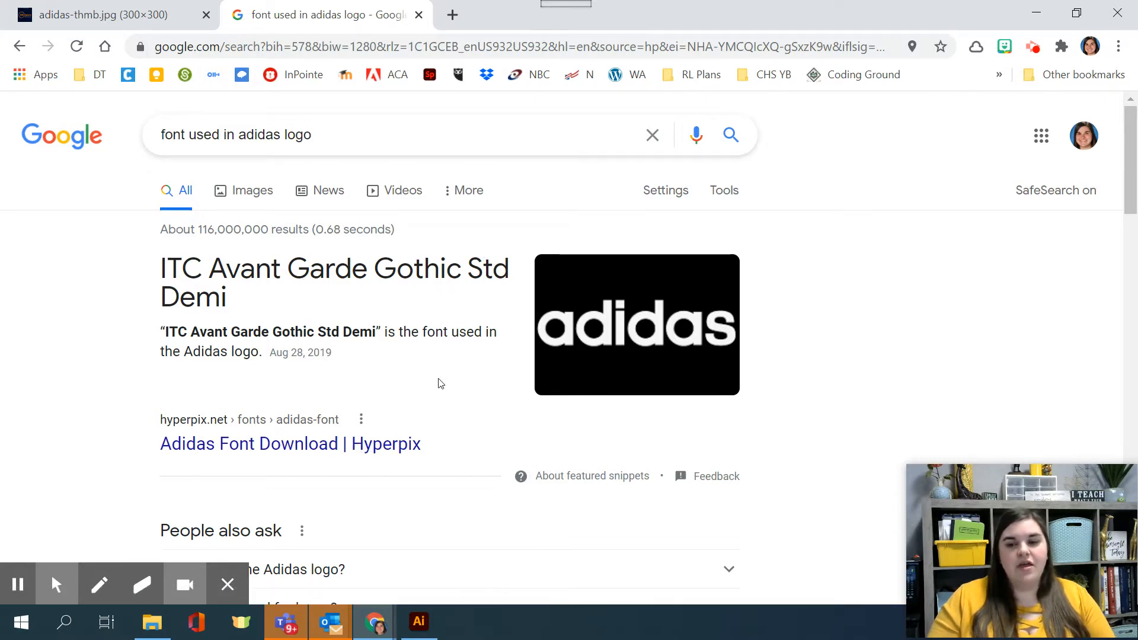
Step: Download the free alternative Adidas font from the Hyperpix Adidas Font Download page and dismiss the promotional popup
{"action": "left_click", "coordinate": [359, 441]}
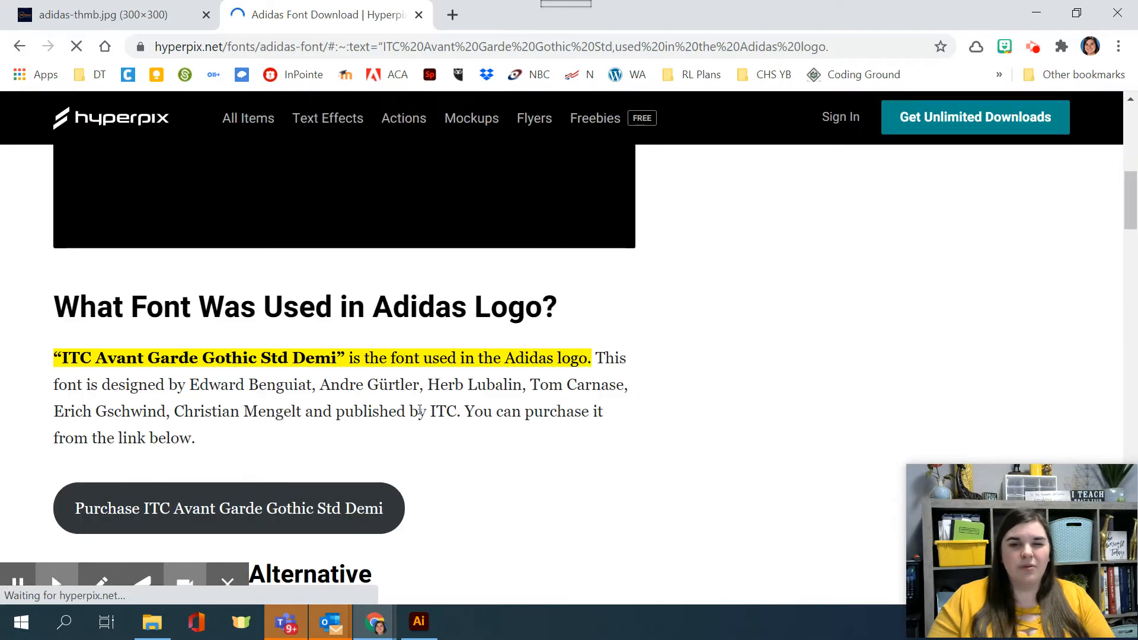
{"action": "scroll", "coordinate": [454, 406], "scroll_direction": "down", "scroll_amount": 3}
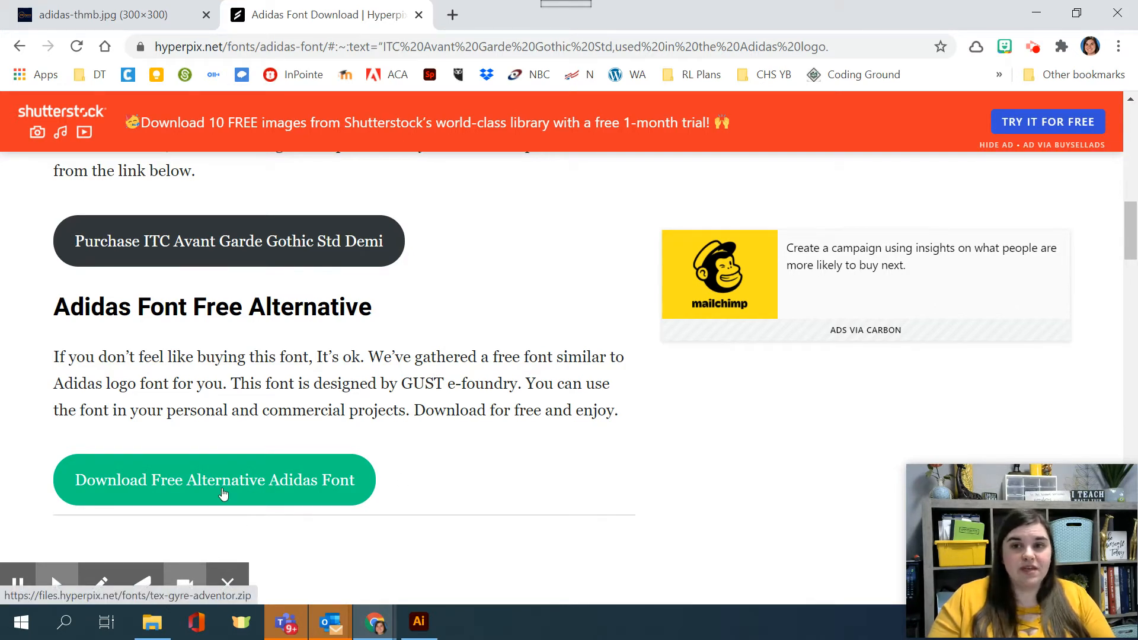
{"action": "left_click", "coordinate": [329, 480]}
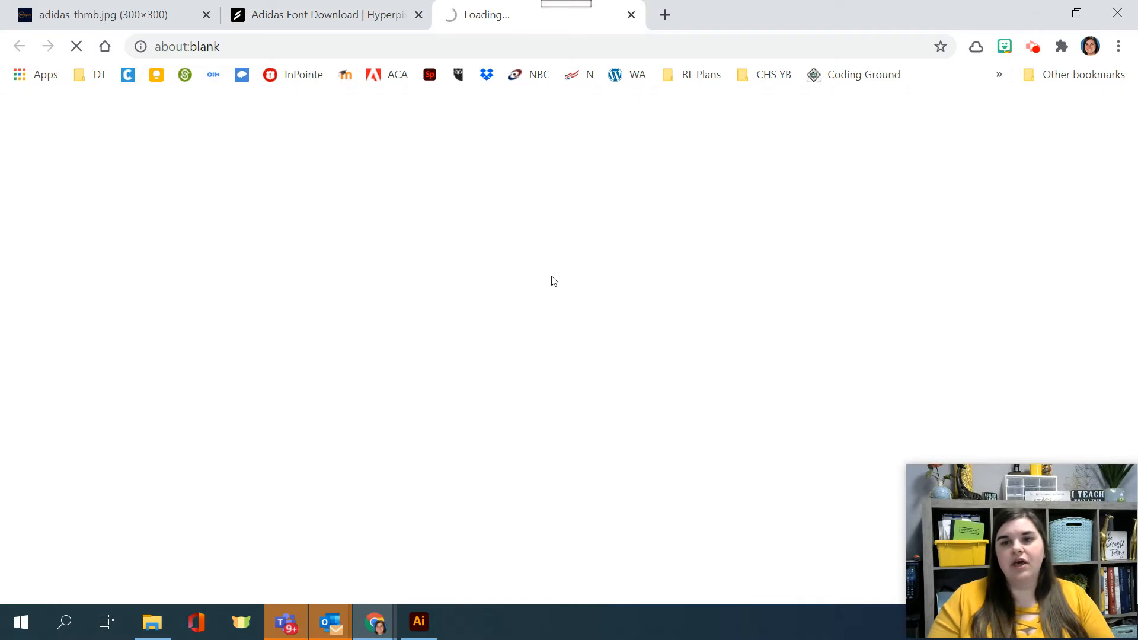
{"action": "left_click", "coordinate": [50, 522]}
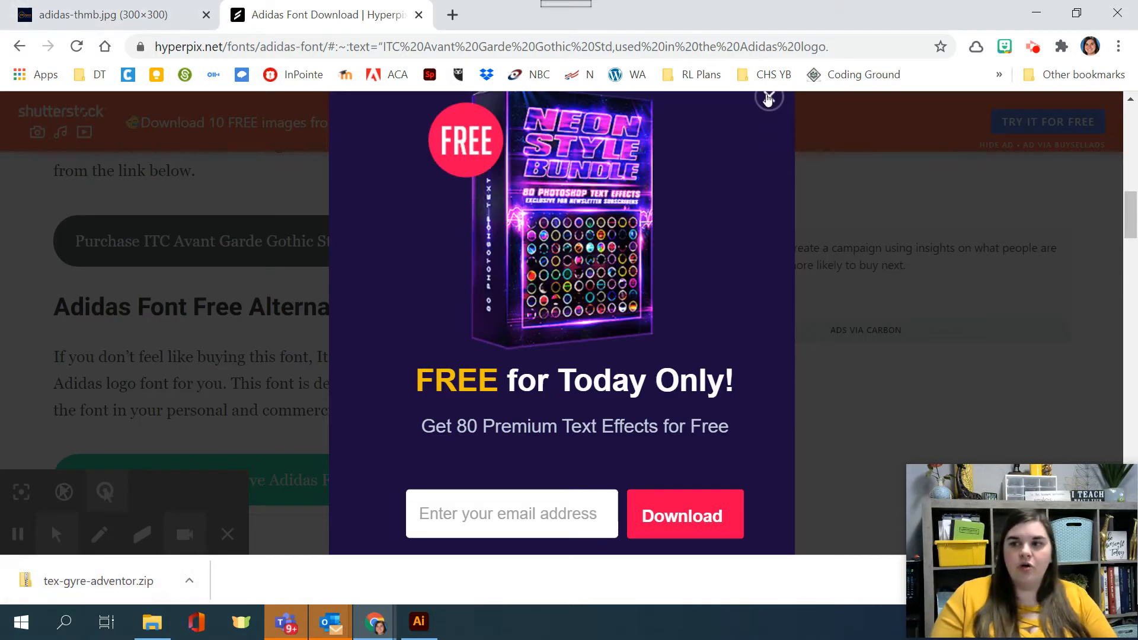
{"action": "left_click", "coordinate": [770, 162]}
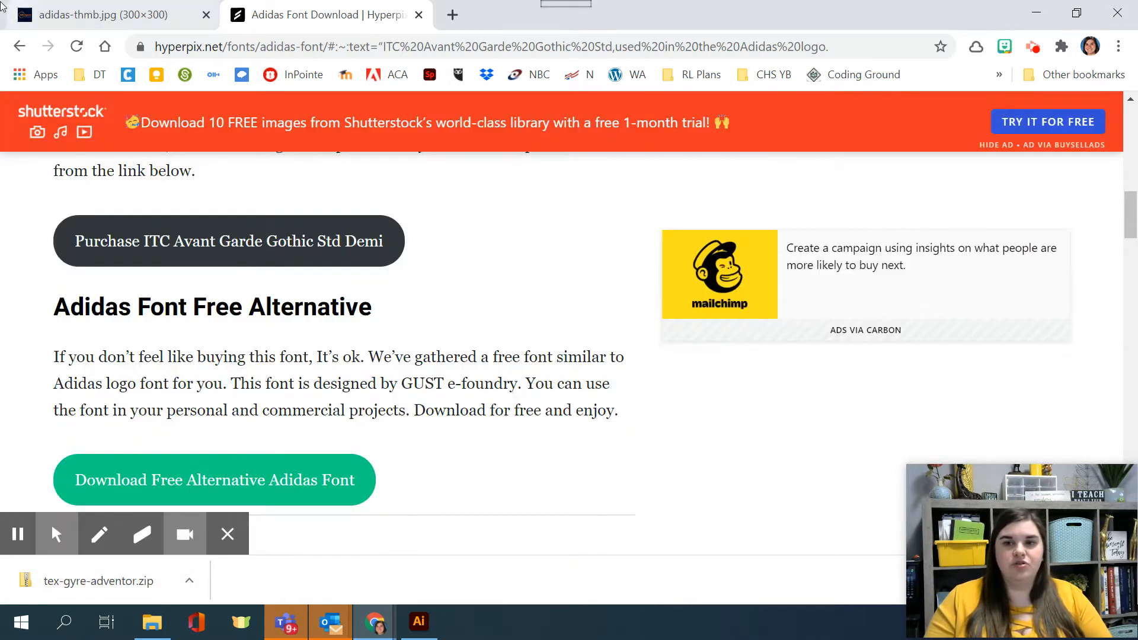
Step: Return to the search results and reopen the Hyperpix Adidas font page at its free alternative download
{"action": "left_click", "coordinate": [20, 46]}
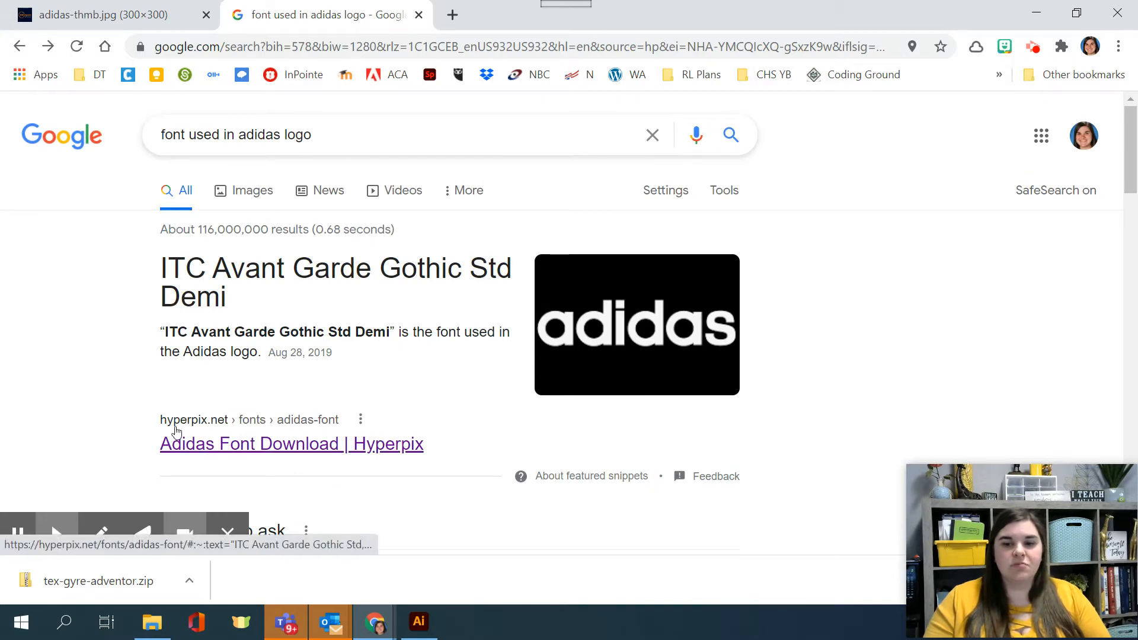
{"action": "left_click", "coordinate": [226, 445]}
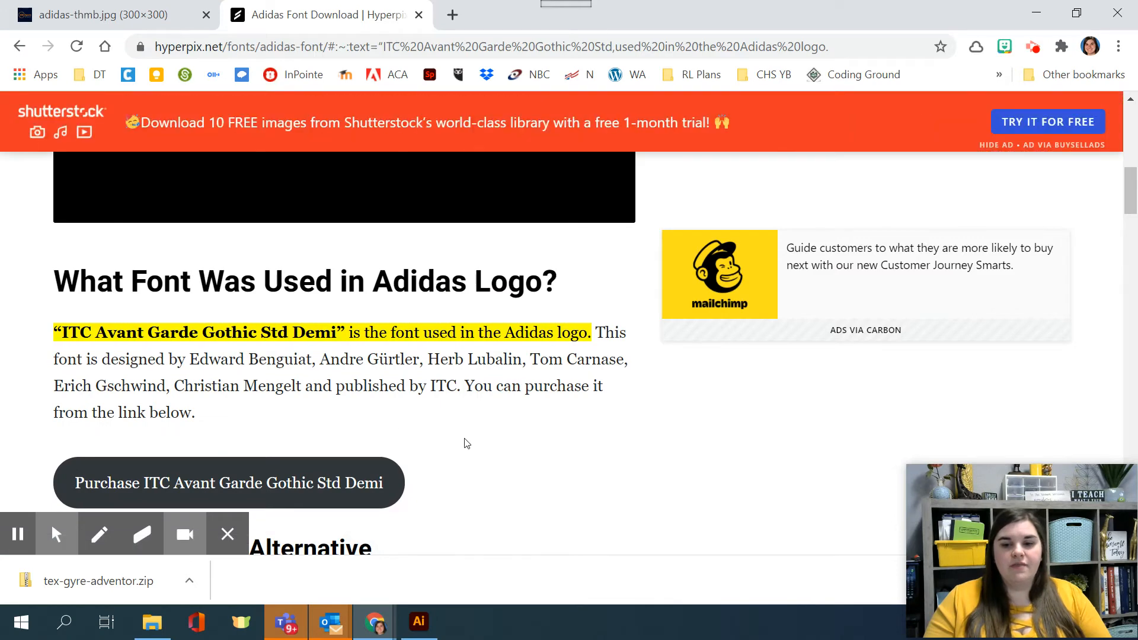
{"action": "scroll", "coordinate": [295, 377], "scroll_direction": "down", "scroll_amount": 4}
{"action": "left_click", "coordinate": [234, 281]}
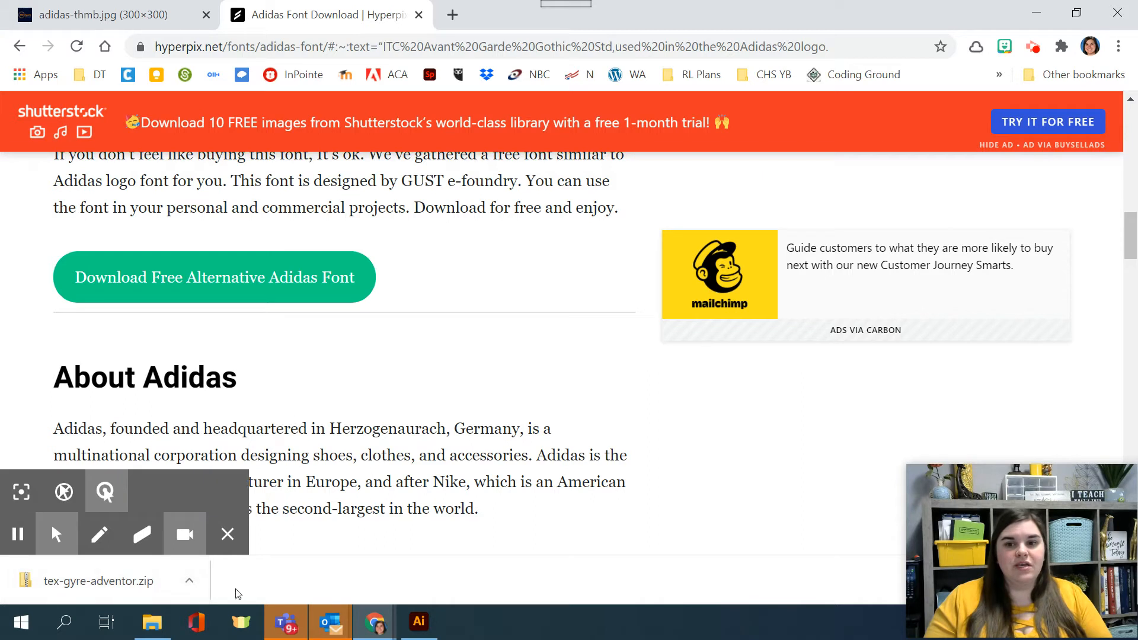
Step: Open the downloaded tex-gyre-adventor.zip and extract all its files to the tex-gyre-adventor folder in Downloads
{"action": "left_click", "coordinate": [150, 585]}
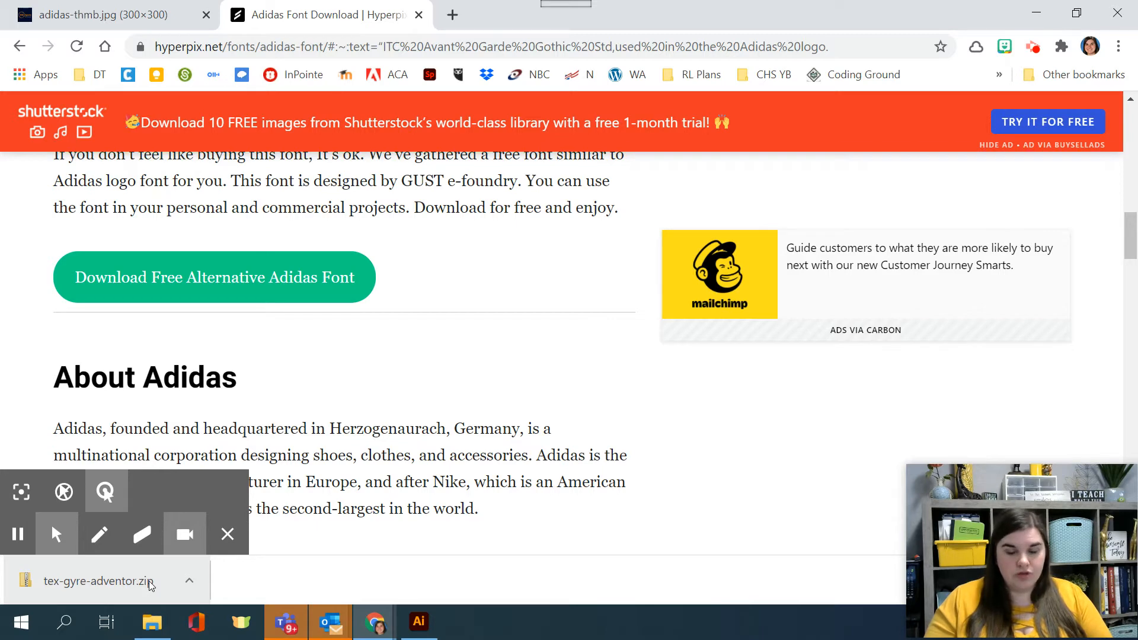
{"action": "left_click", "coordinate": [151, 586]}
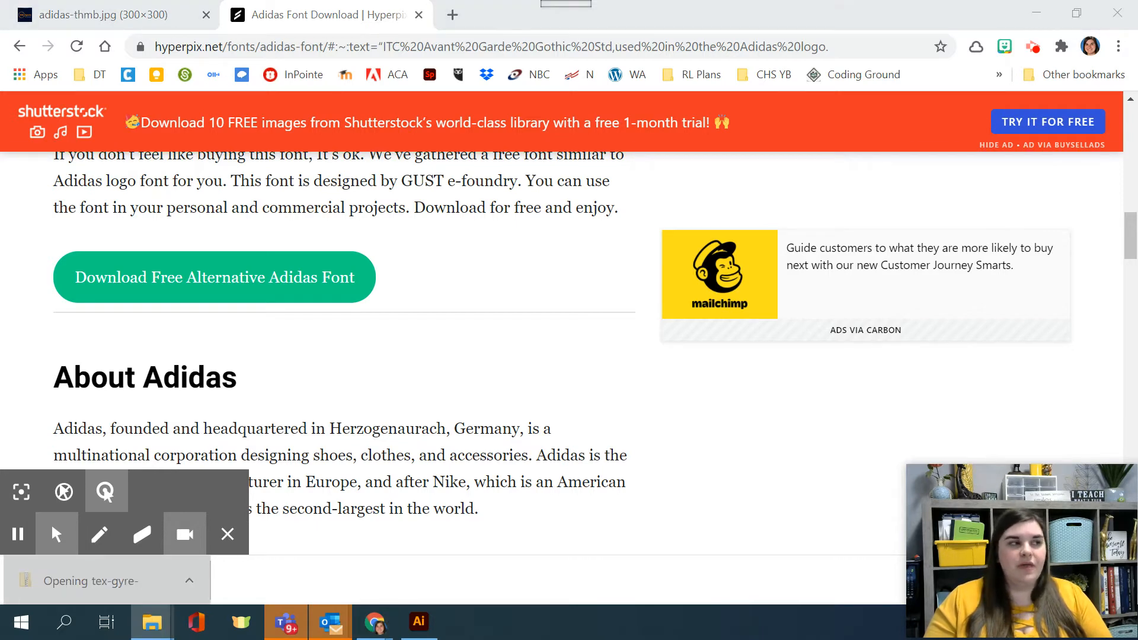
{"action": "left_click_drag", "start_coordinate": [1, 213], "coordinate": [601, 33]}
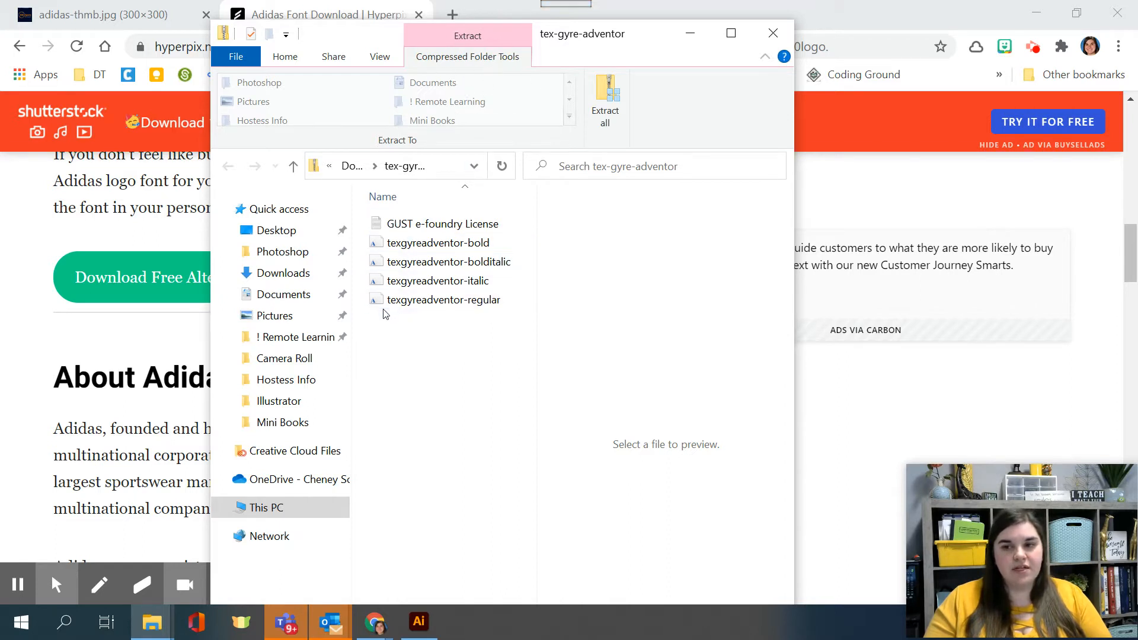
{"action": "left_click", "coordinate": [621, 123]}
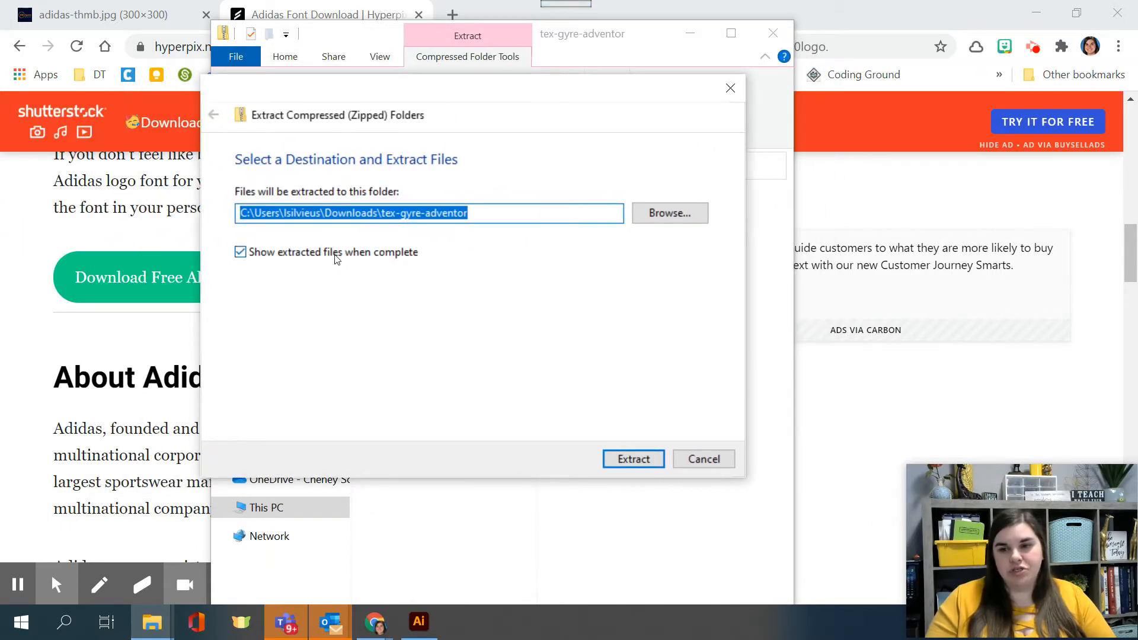
{"action": "left_click", "coordinate": [630, 460]}
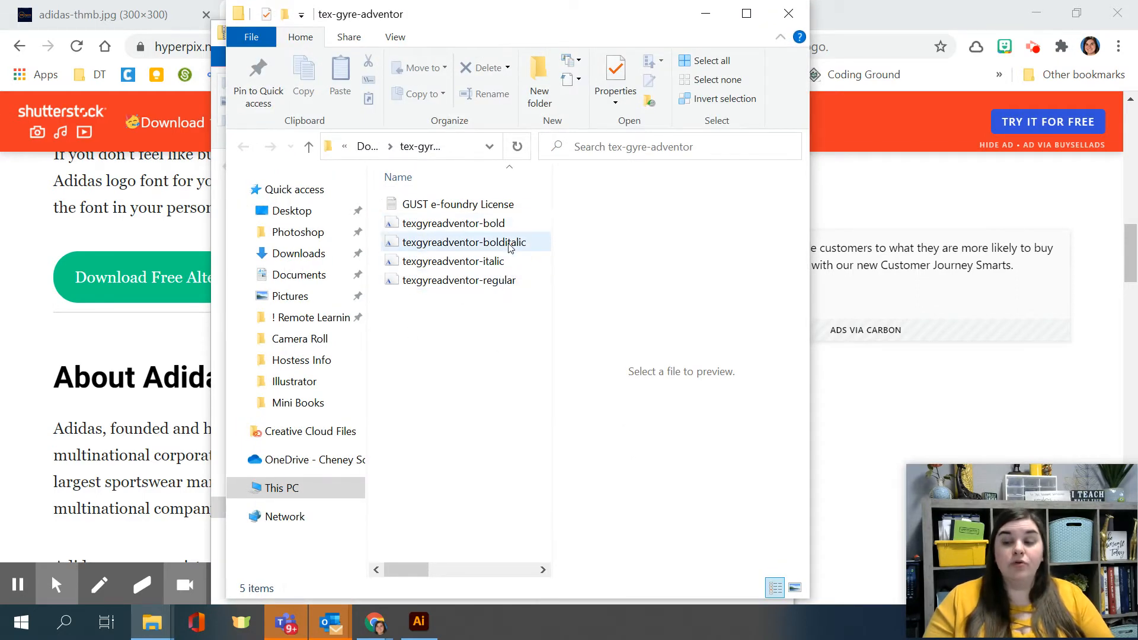
Step: Install the four texgyreadventor fonts (bold, bolditalic, italic and regular) from the extracted folder
{"action": "left_click_drag", "start_coordinate": [489, 340], "coordinate": [418, 229]}
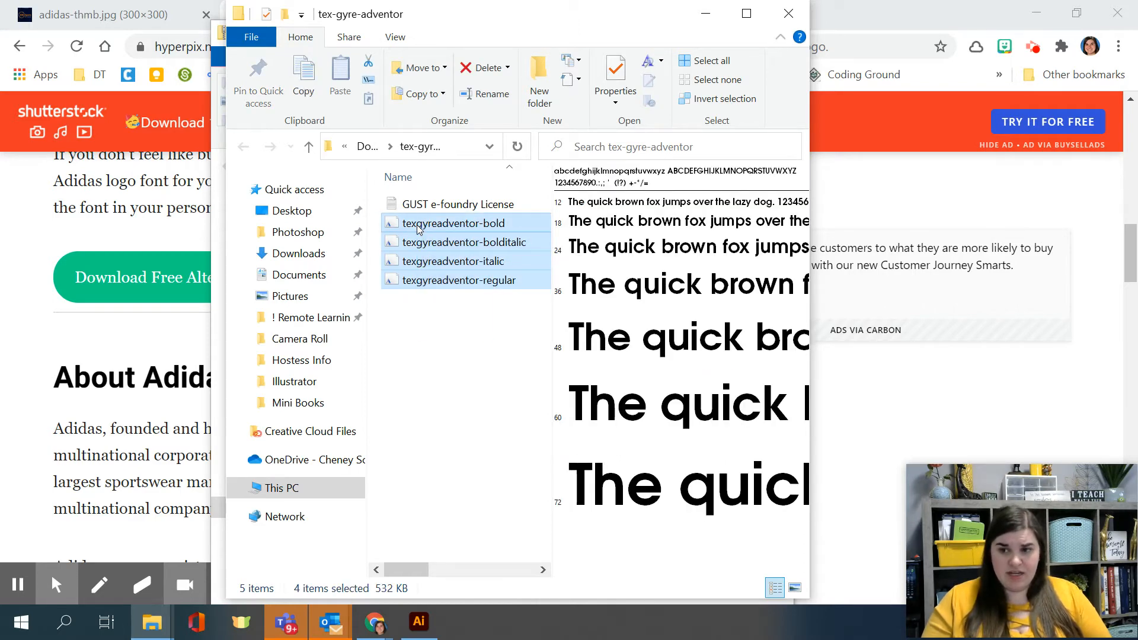
{"action": "right_click", "coordinate": [418, 228]}
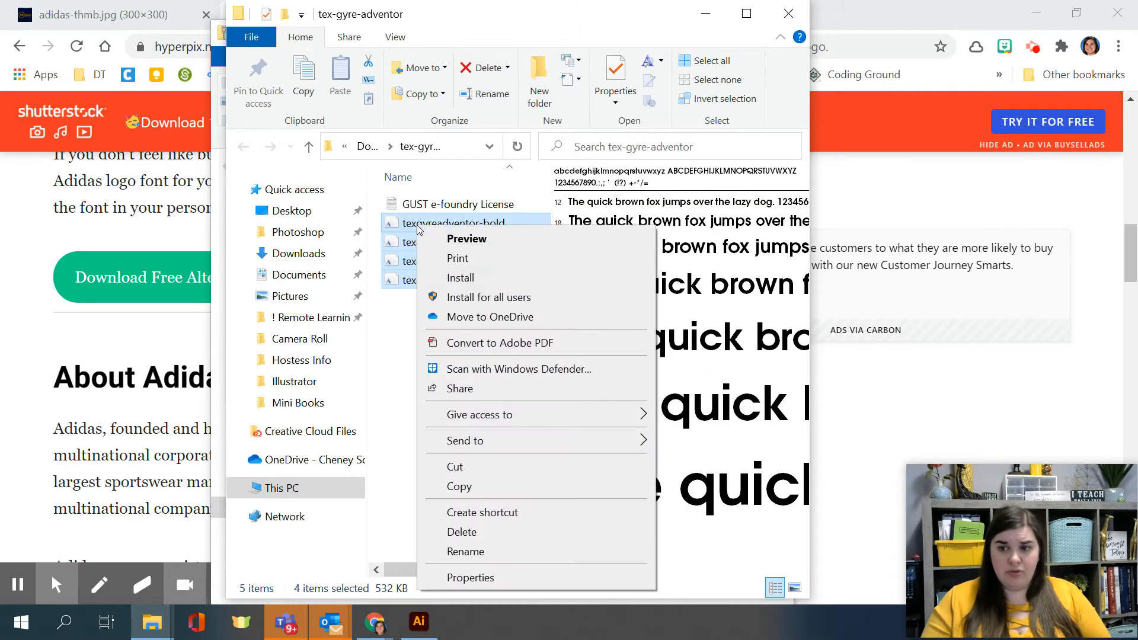
{"action": "left_click", "coordinate": [505, 282]}
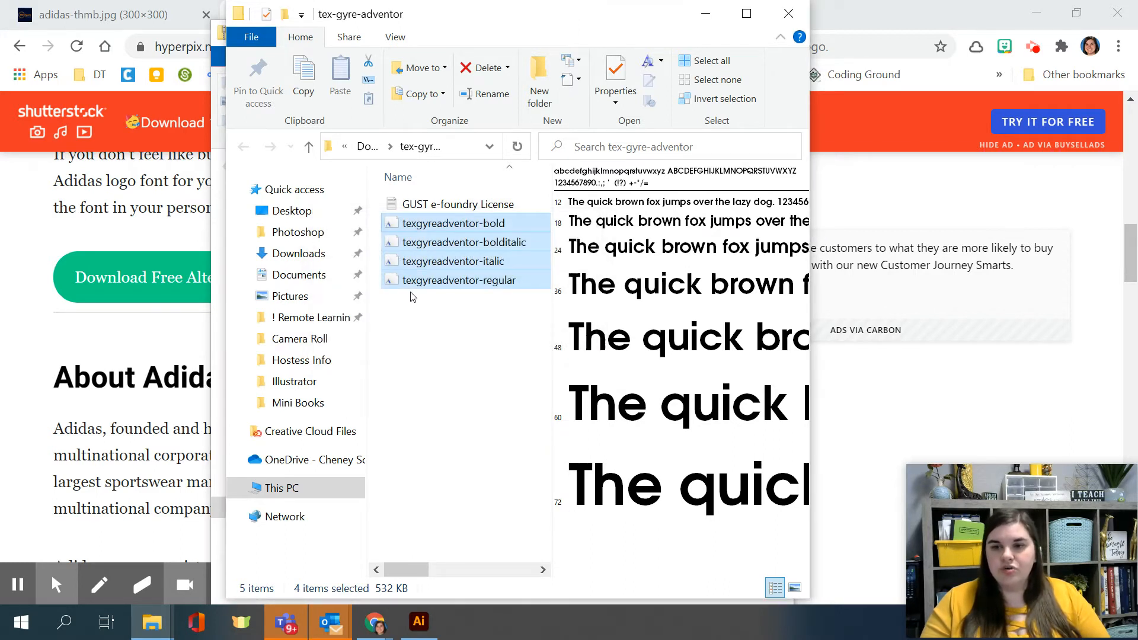
{"action": "left_click", "coordinate": [461, 323]}
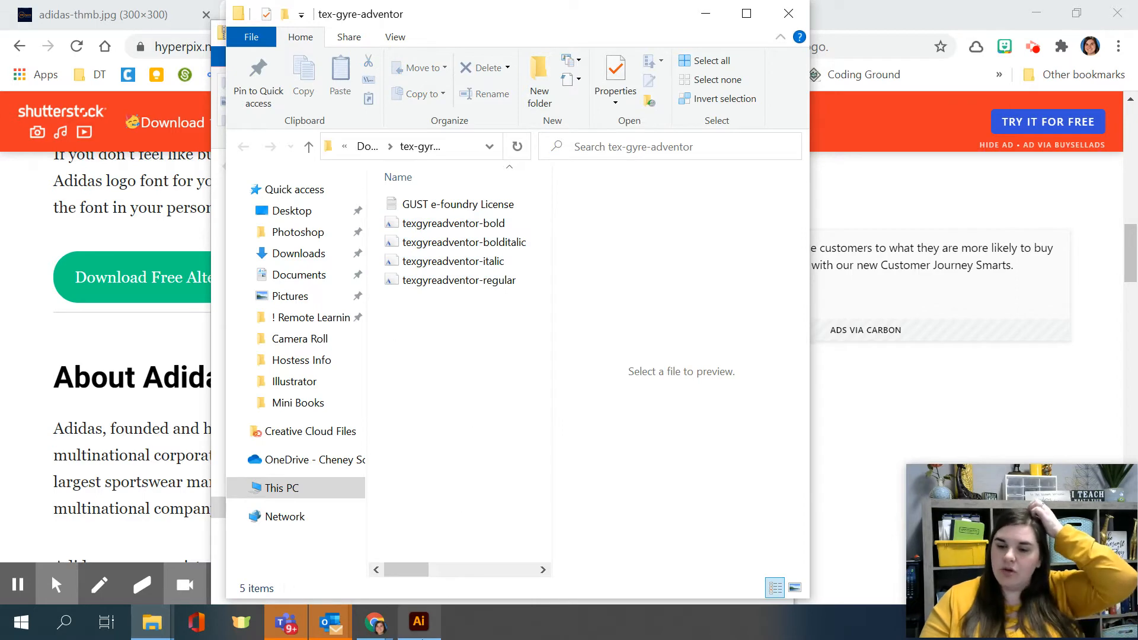
Step: Switch to Adobe Illustrator and add the text "adidas" below the three black bars of the logo
{"action": "left_click", "coordinate": [420, 623]}
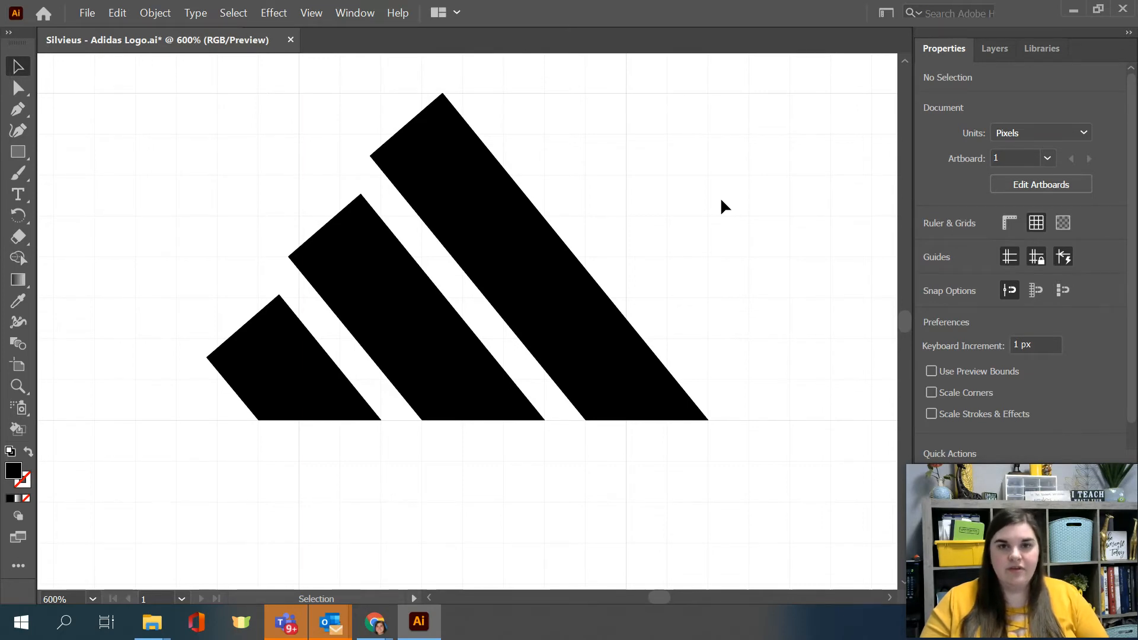
{"action": "left_click", "coordinate": [16, 200]}
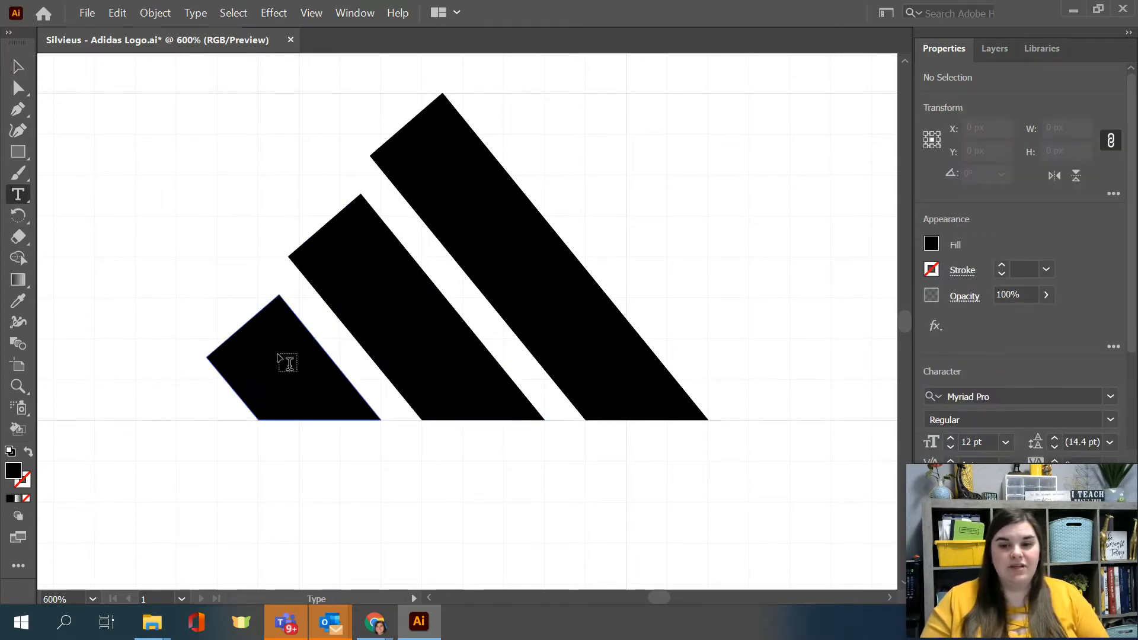
{"action": "scroll", "coordinate": [284, 355], "scroll_direction": "down", "scroll_amount": 5}
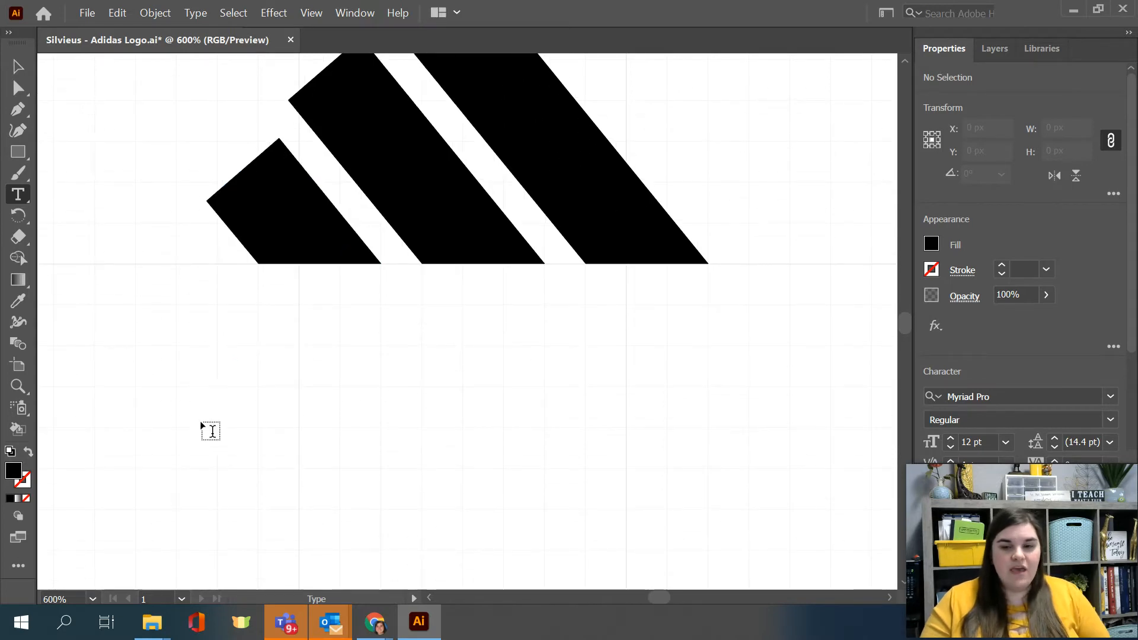
{"action": "left_click", "coordinate": [198, 354]}
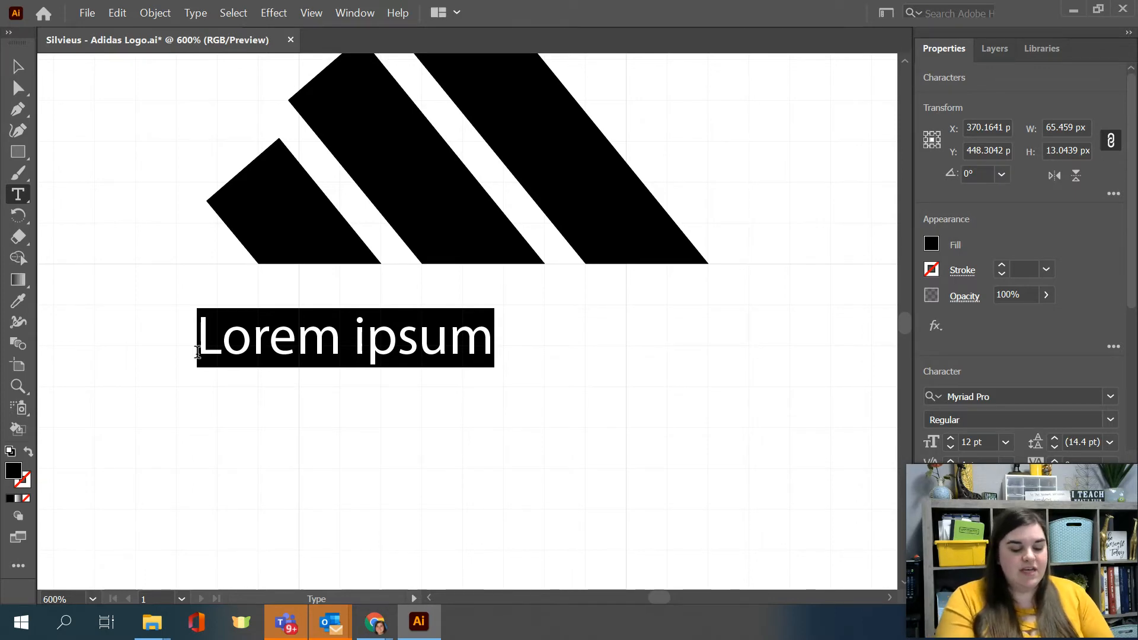
{"action": "type", "text": "adidas"}
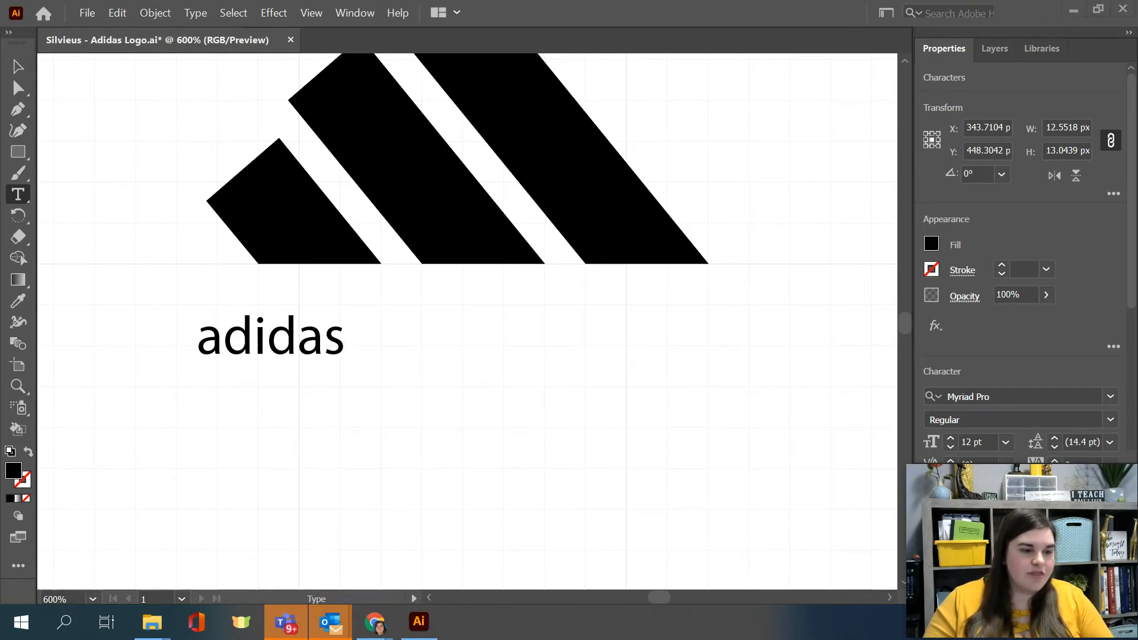
Step: Enlarge the "adidas" text to about 106 px wide and position it directly beneath the three bars
{"action": "left_click", "coordinate": [26, 74]}
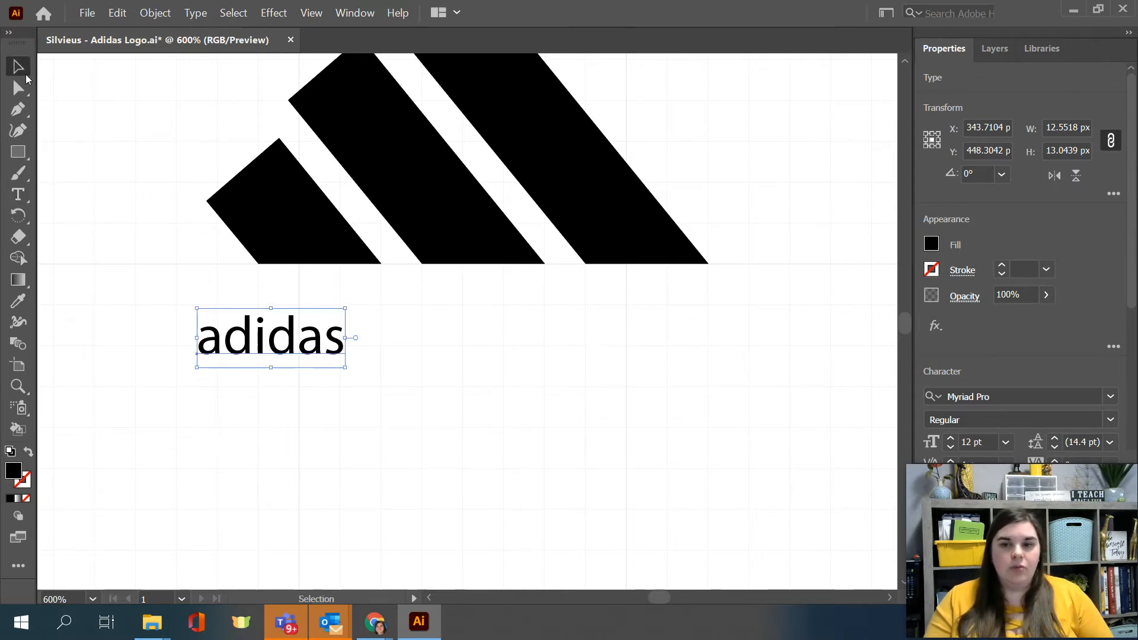
{"action": "left_click_drag", "start_coordinate": [302, 344], "coordinate": [354, 380]}
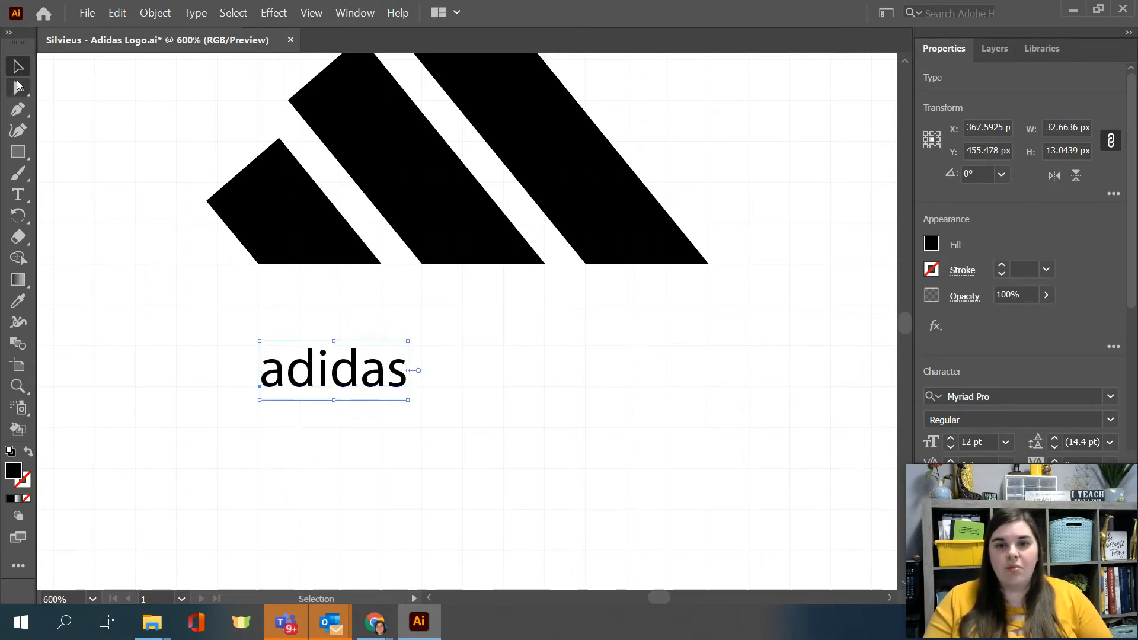
{"action": "left_click_drag", "start_coordinate": [410, 342], "coordinate": [808, 205]}
{"action": "left_click_drag", "start_coordinate": [654, 343], "coordinate": [626, 373]}
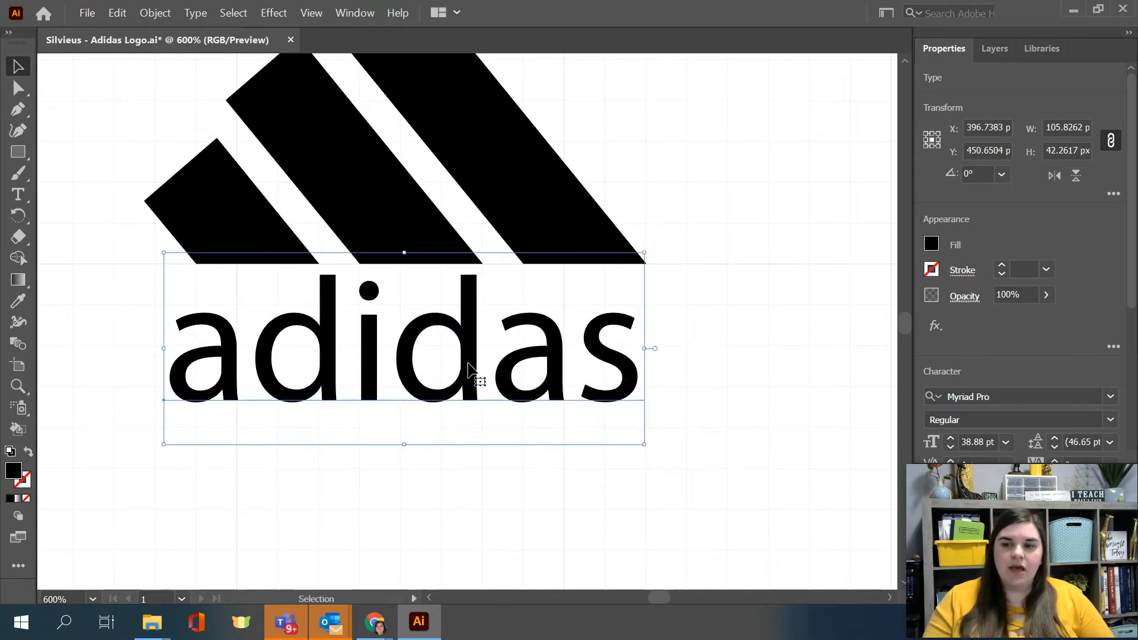
Step: Collapse the color picker and keep the text properties expanded so the adidas text's character settings are accessible
{"action": "scroll", "coordinate": [611, 396], "scroll_direction": "up", "scroll_amount": 4}
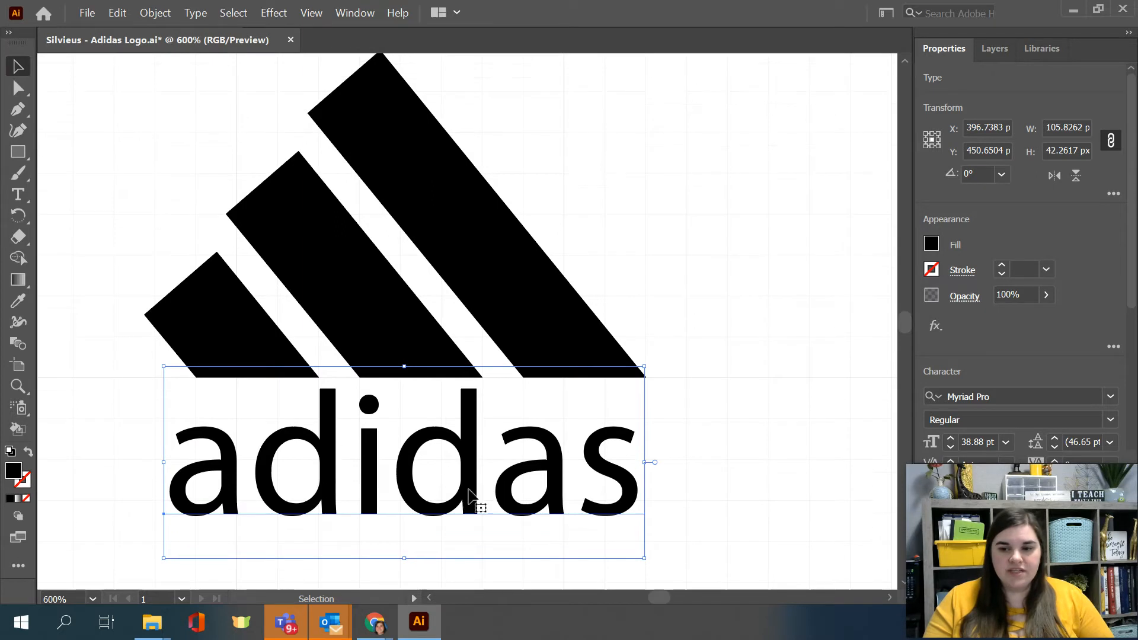
{"action": "mouse_move", "coordinate": [994, 507]}
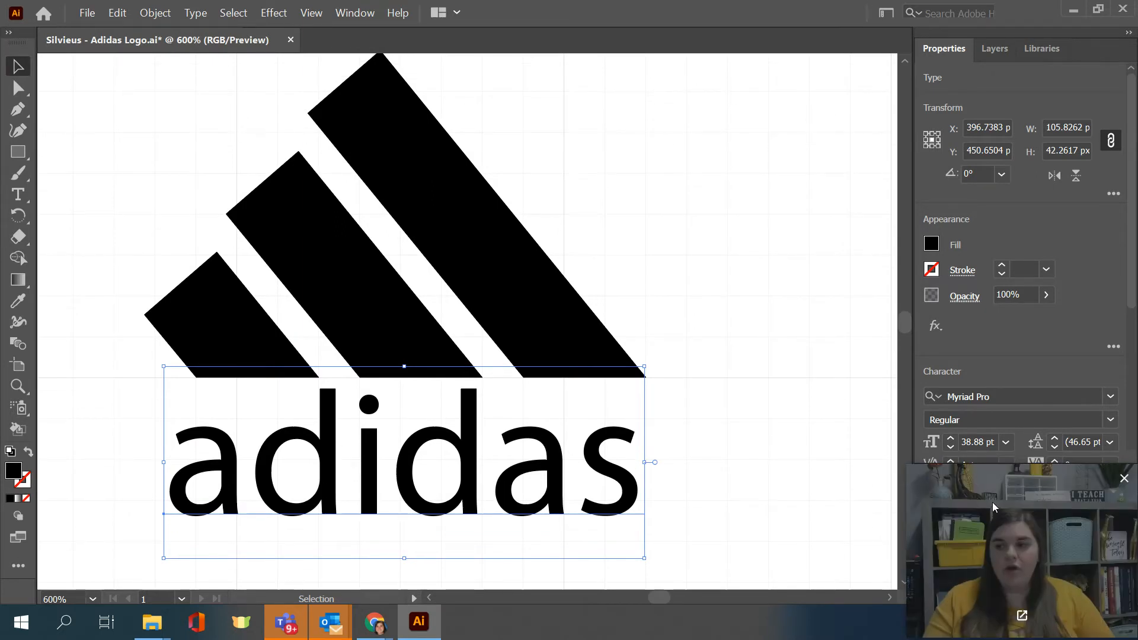
{"action": "double_click", "coordinate": [937, 50]}
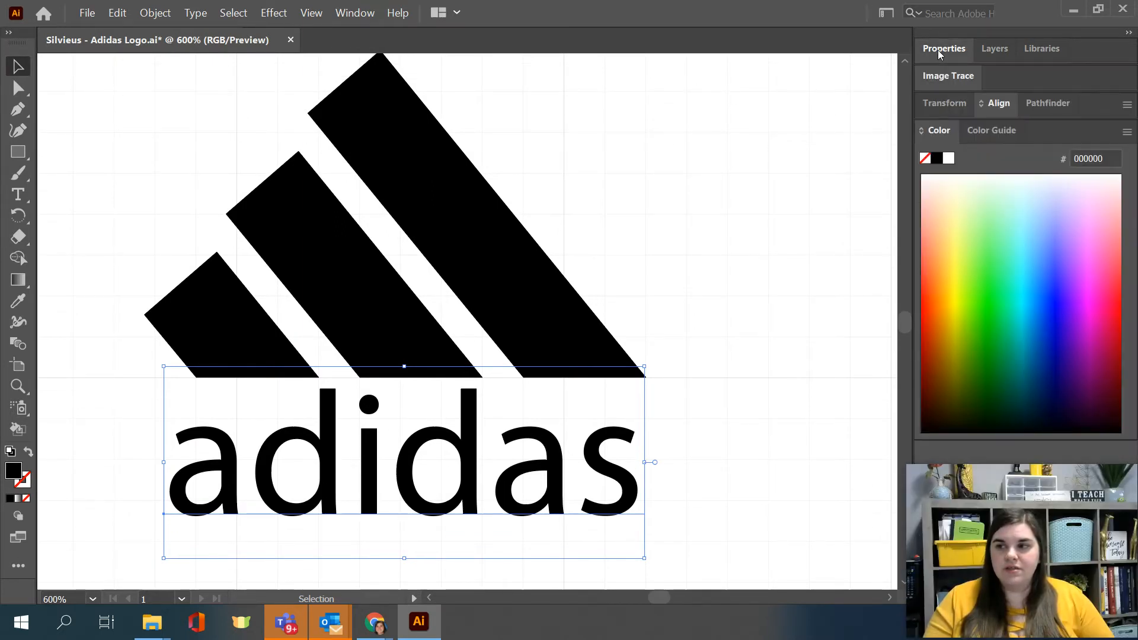
{"action": "double_click", "coordinate": [933, 131]}
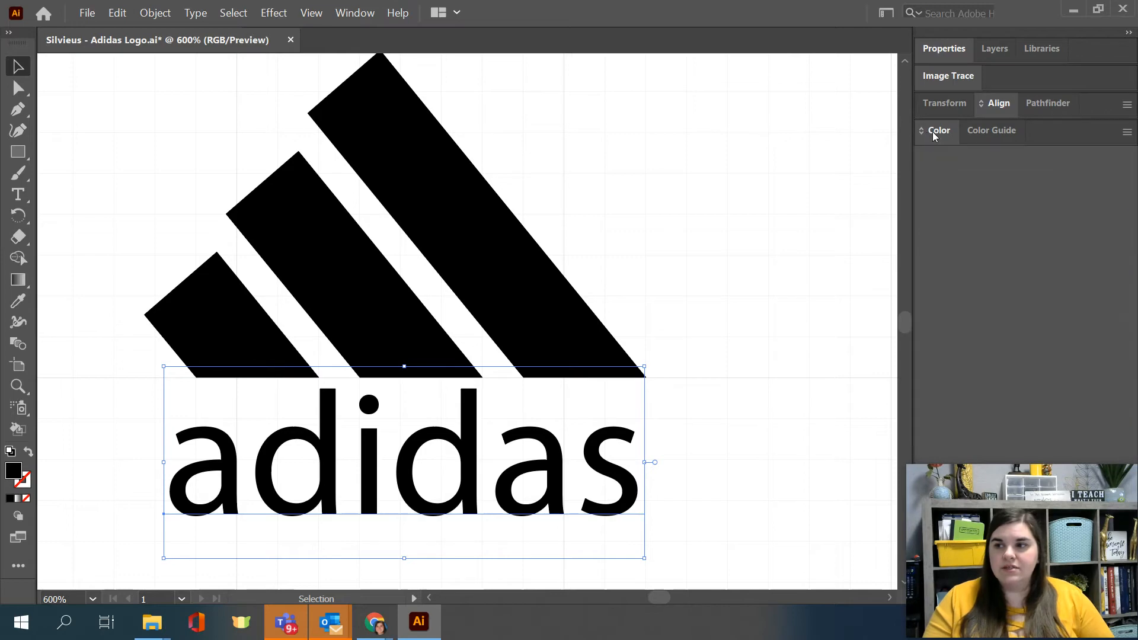
{"action": "left_click", "coordinate": [941, 48]}
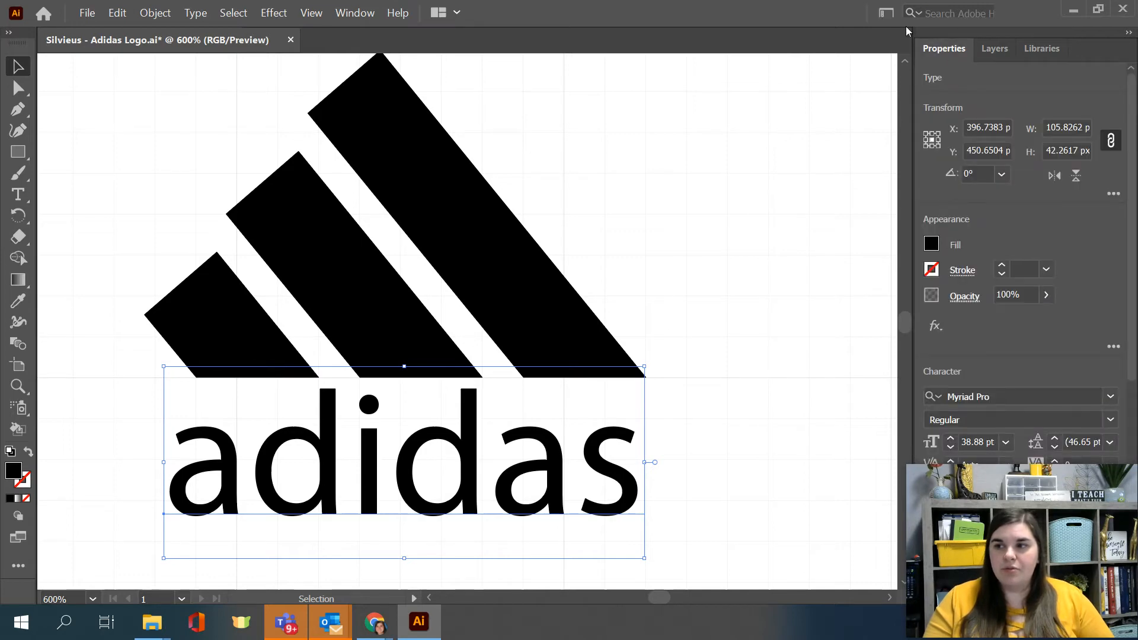
{"action": "key", "text": "ctrl"}
{"action": "key", "text": "ctrl"}
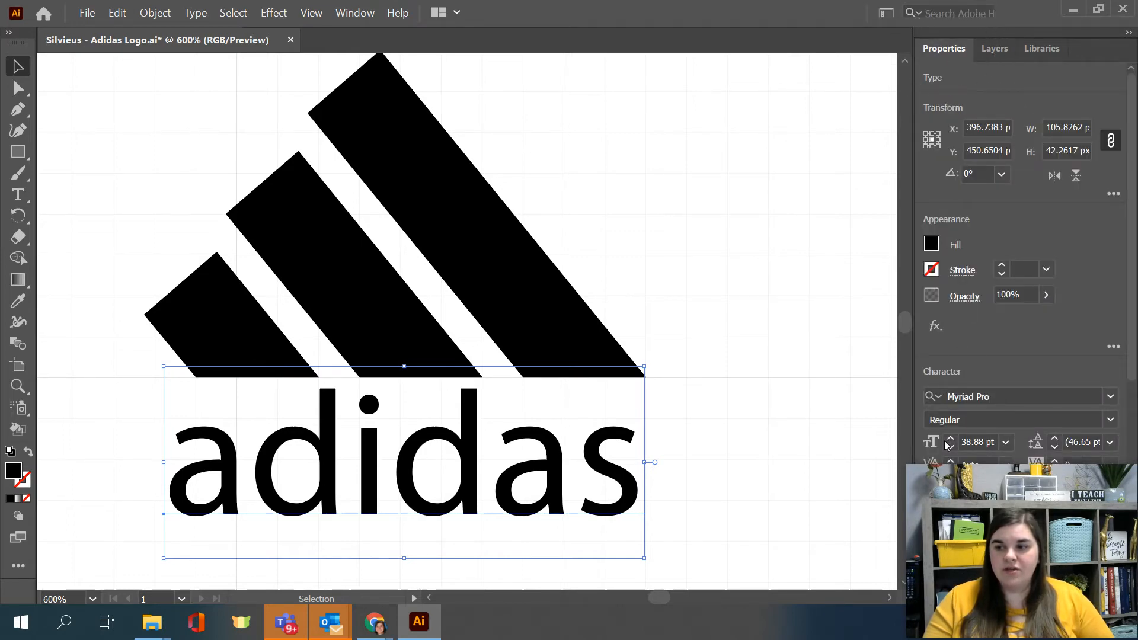
{"action": "mouse_move", "coordinate": [992, 490]}
{"action": "left_click_drag", "start_coordinate": [1000, 492], "coordinate": [733, 492]}
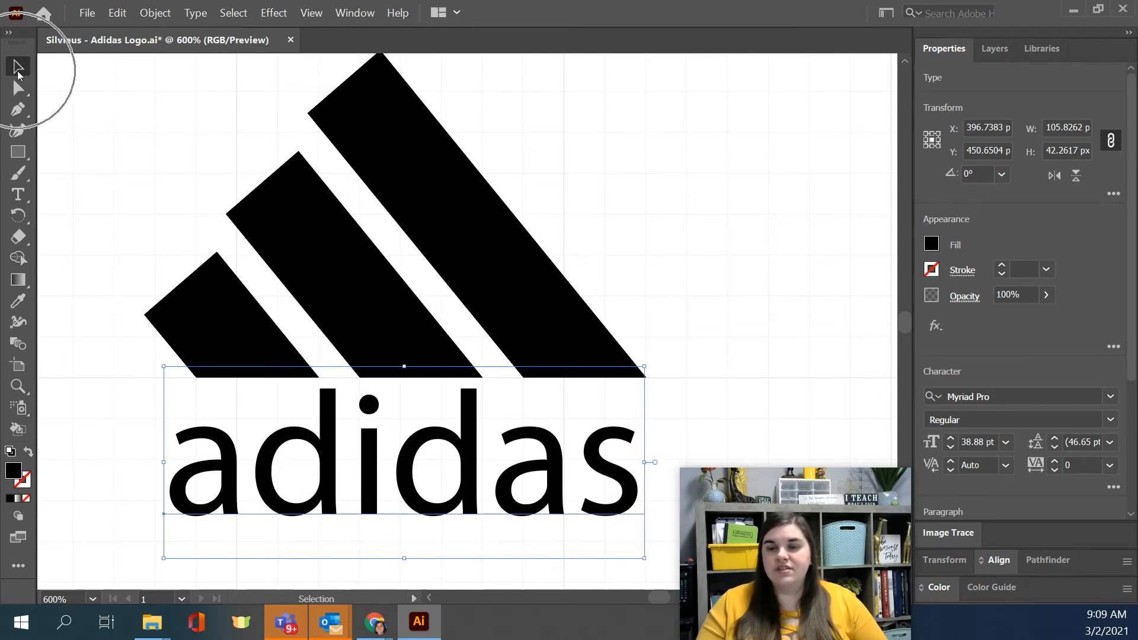
Step: Browse fonts for the adidas text and filter the font list to sans serif, heavy weight fonts
{"action": "key", "text": "a"}
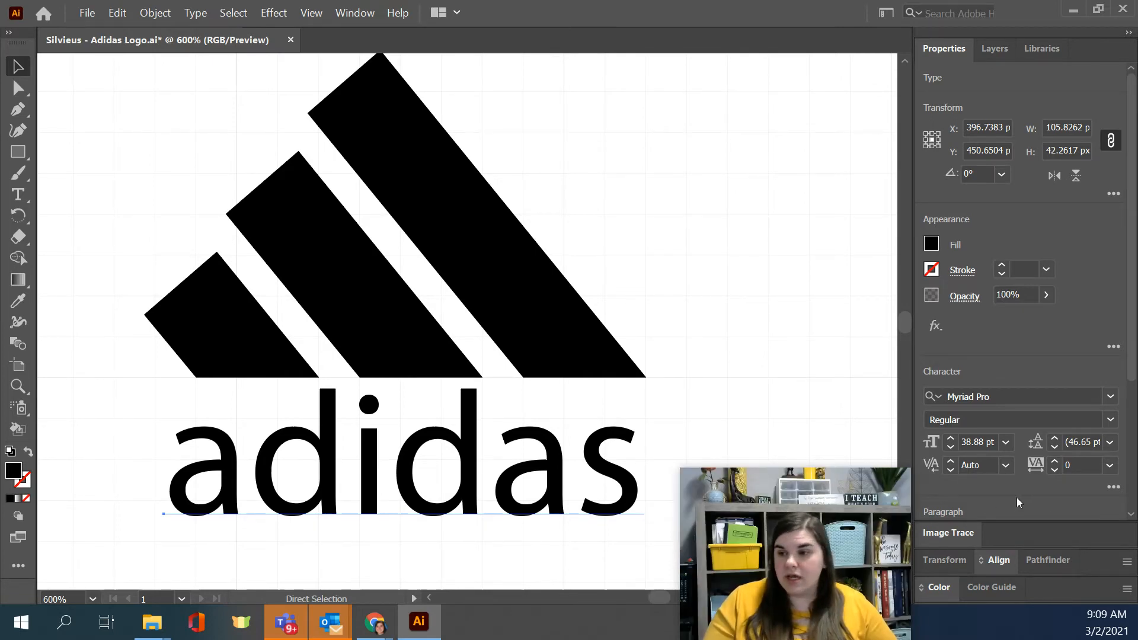
{"action": "left_click", "coordinate": [1115, 402]}
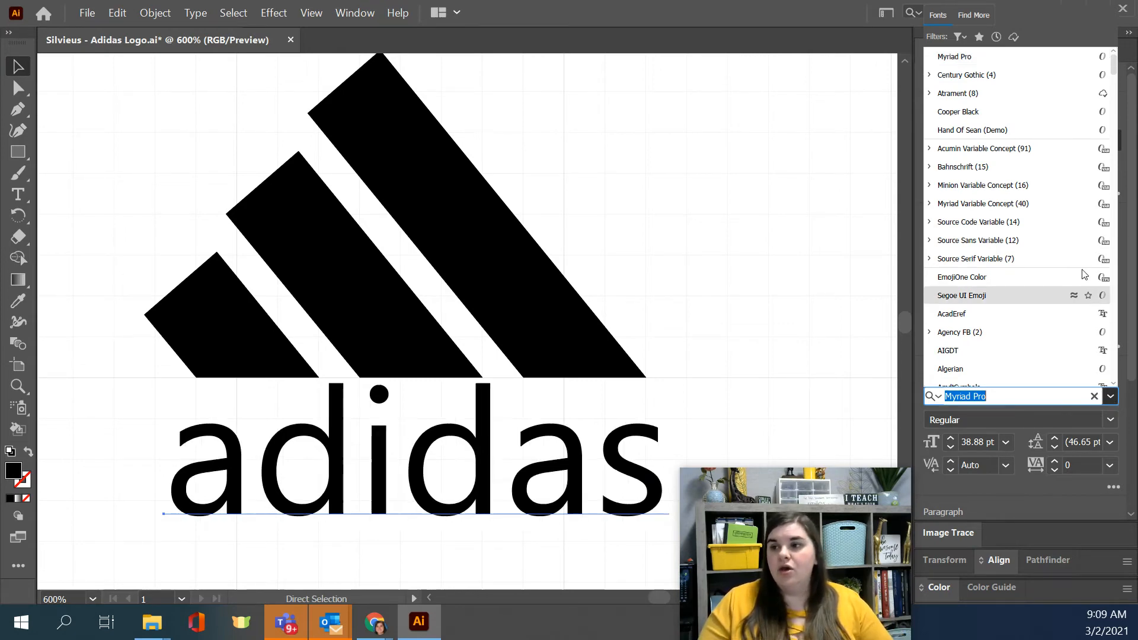
{"action": "scroll", "coordinate": [974, 296], "scroll_direction": "down", "scroll_amount": 3}
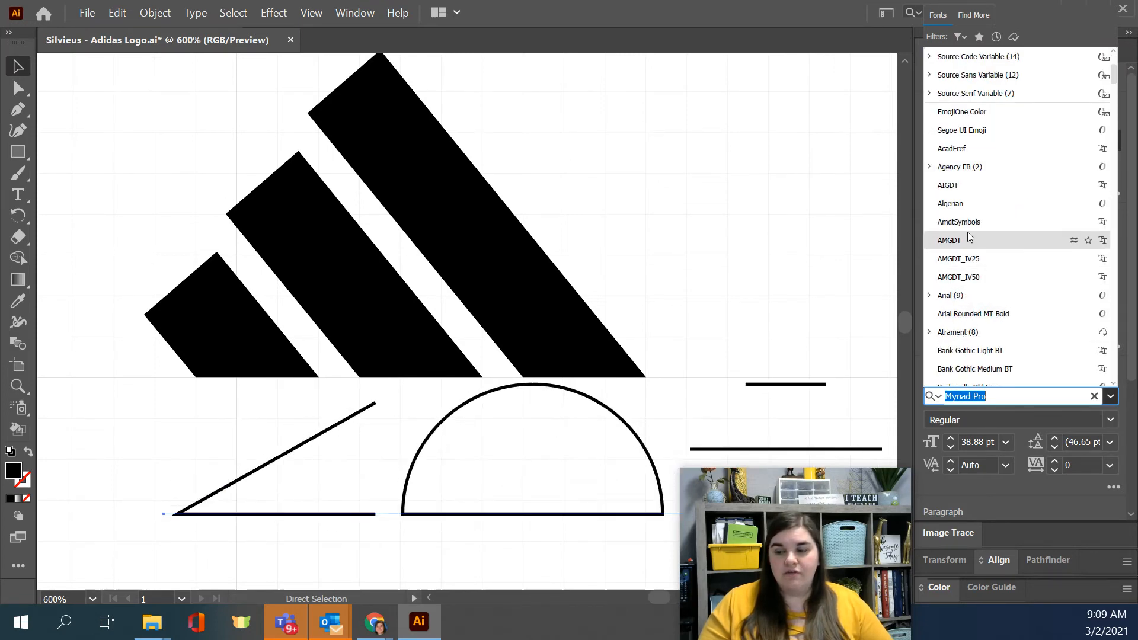
{"action": "scroll", "coordinate": [967, 234], "scroll_direction": "up", "scroll_amount": 3}
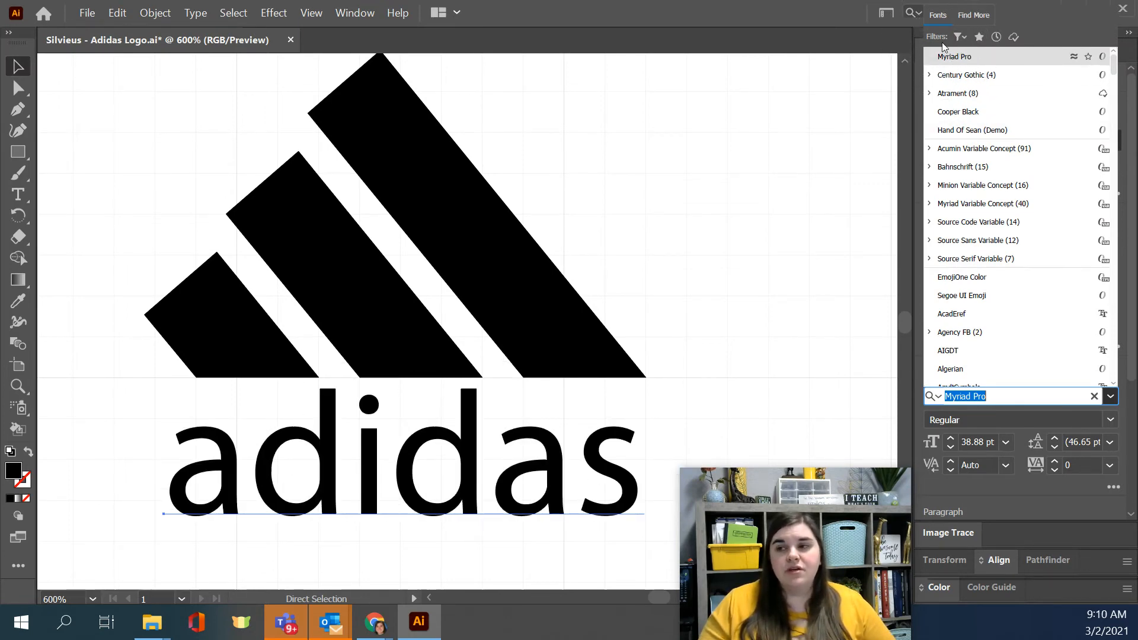
{"action": "left_click", "coordinate": [962, 38]}
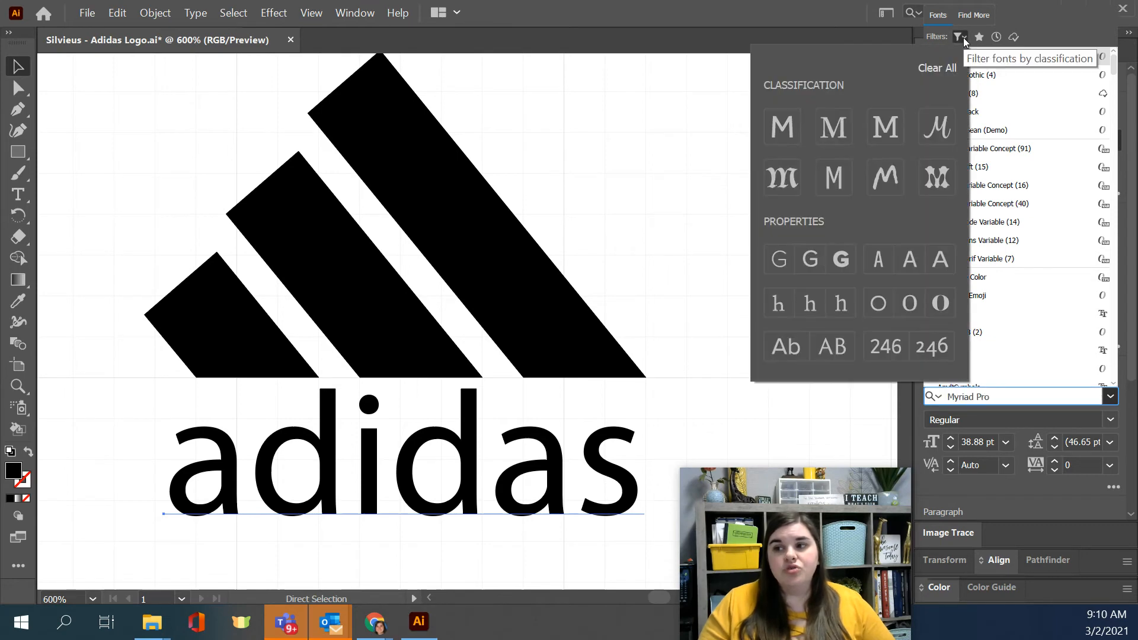
{"action": "left_click", "coordinate": [849, 259]}
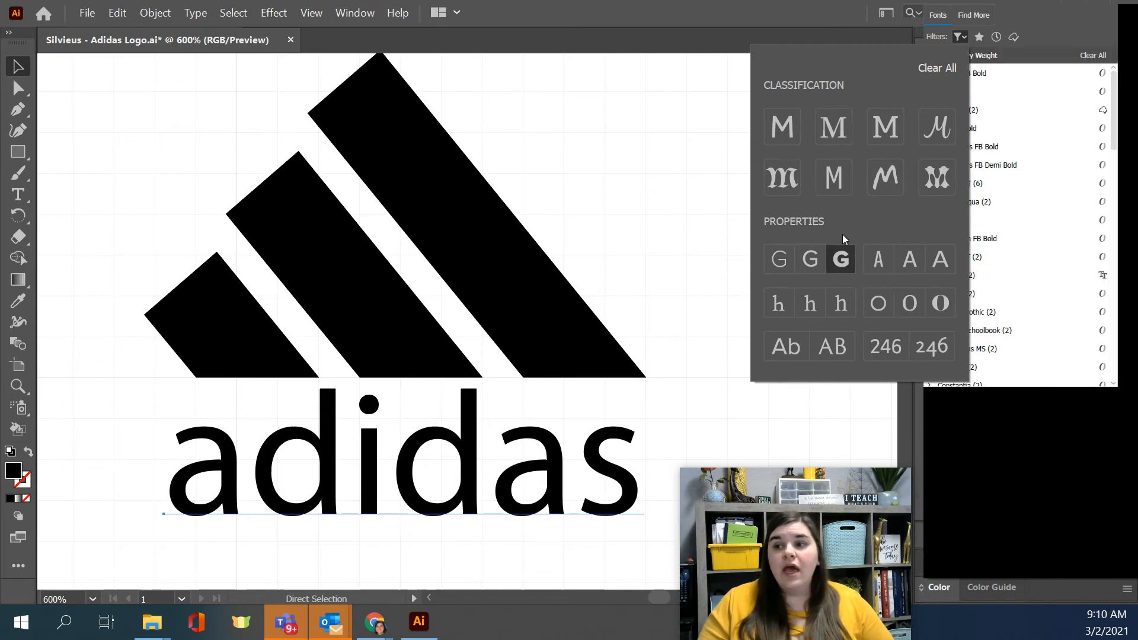
{"action": "left_click", "coordinate": [790, 140]}
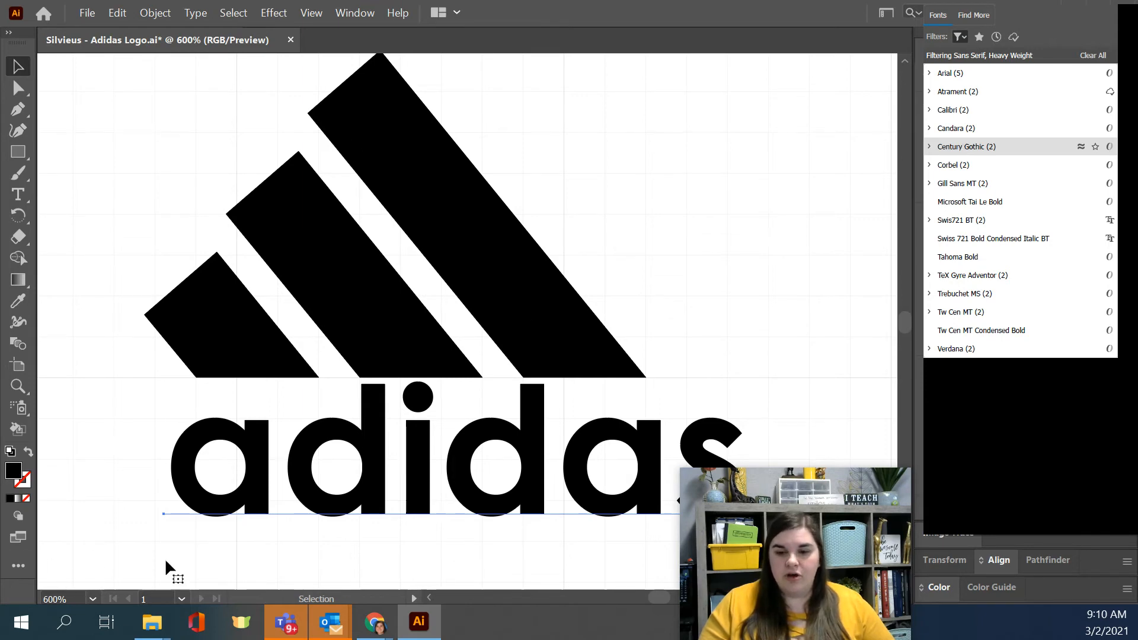
Step: Check the bold font's name in the tex-gyre-adventor folder in File Explorer and return to Illustrator
{"action": "left_click", "coordinate": [152, 621]}
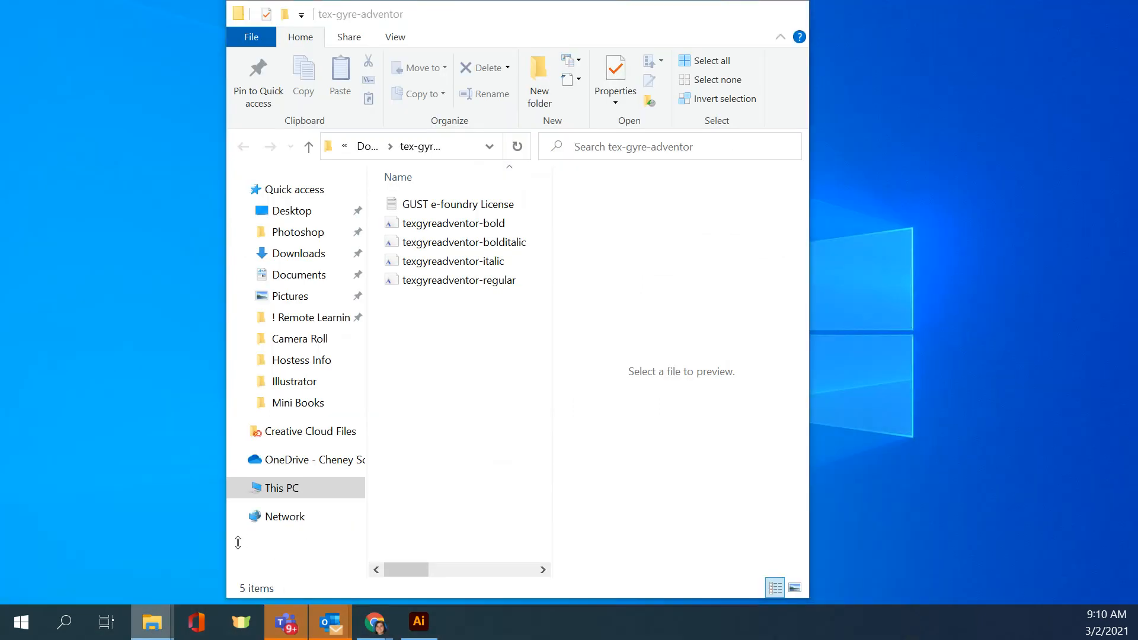
{"action": "left_click", "coordinate": [247, 545]}
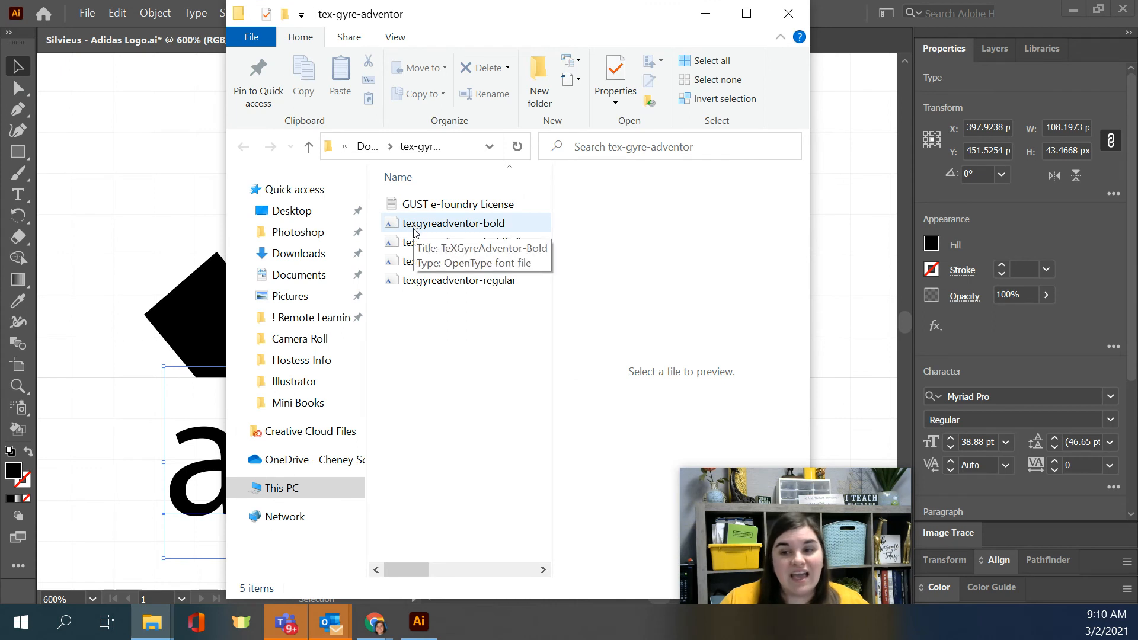
{"action": "left_click", "coordinate": [855, 6]}
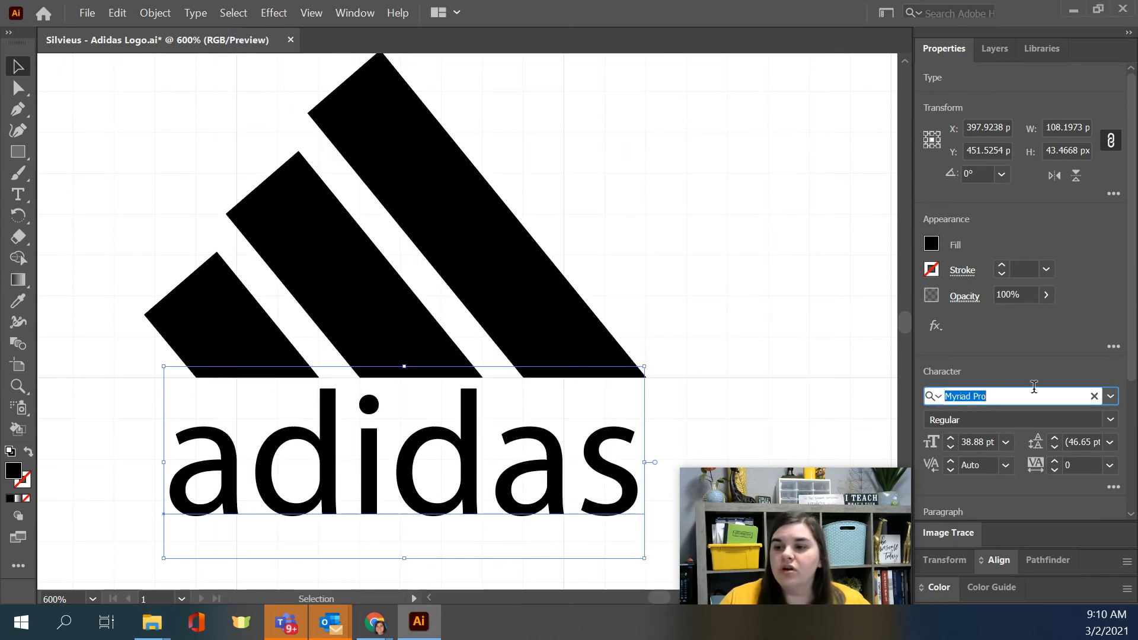
Step: Clear all classification and property filters from the font list and close the list
{"action": "left_click", "coordinate": [1110, 396]}
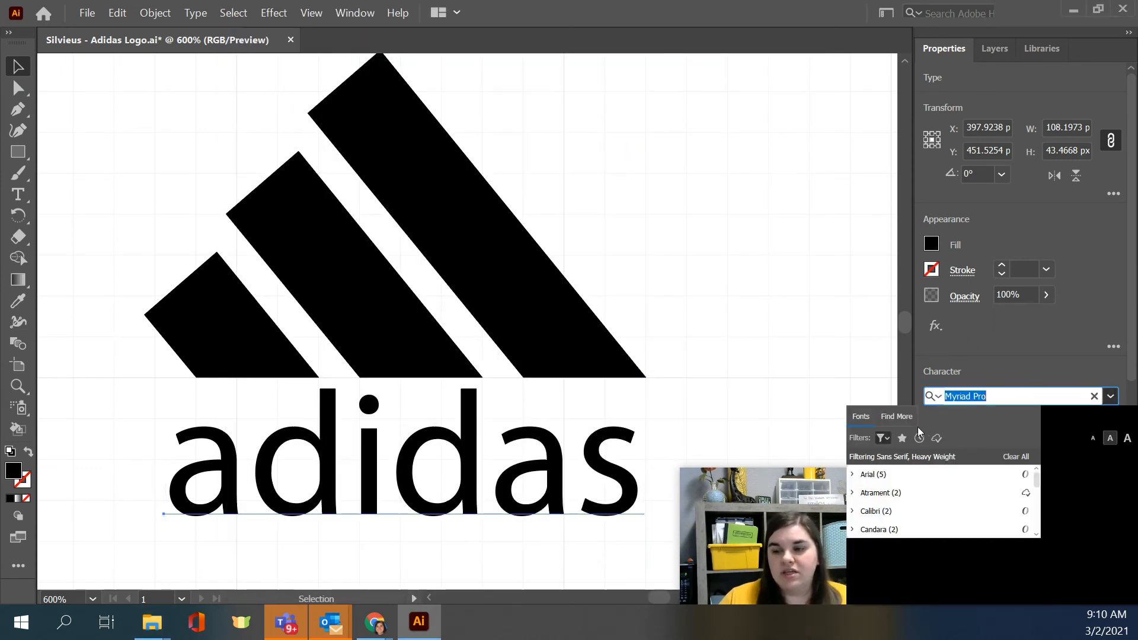
{"action": "left_click", "coordinate": [882, 438]}
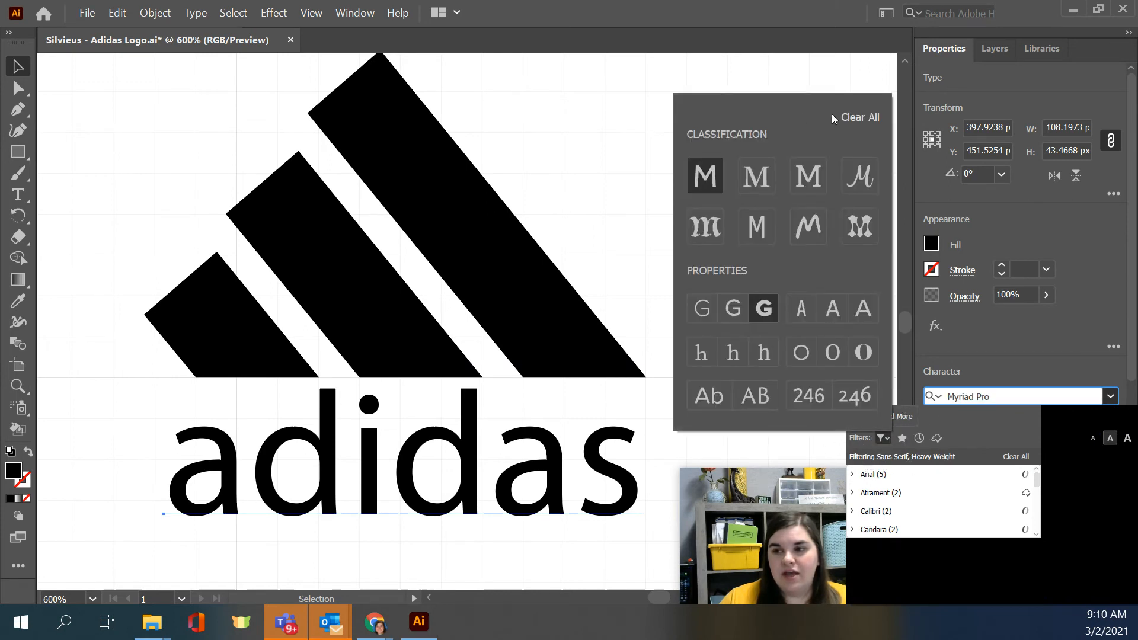
{"action": "left_click", "coordinate": [860, 116]}
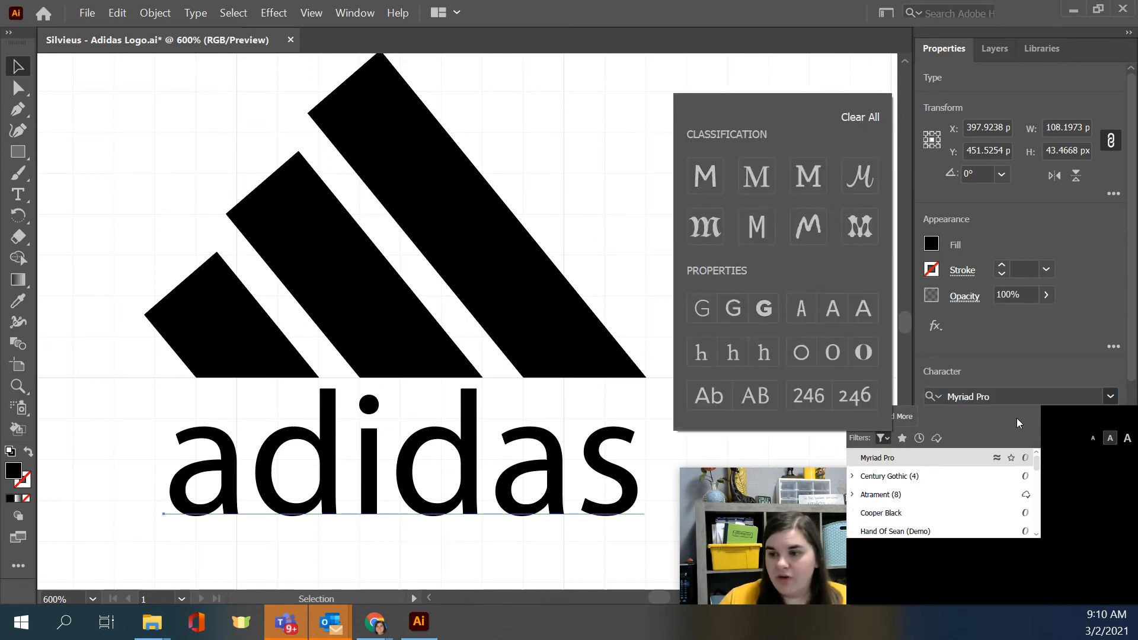
{"action": "left_click", "coordinate": [1109, 397]}
{"action": "left_click", "coordinate": [1077, 376]}
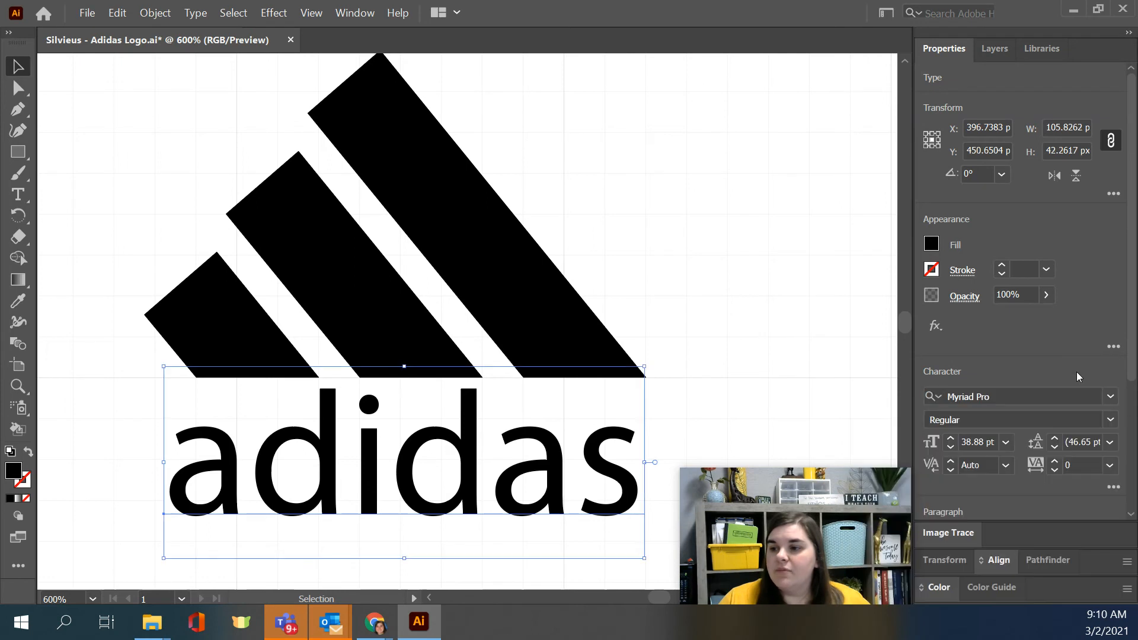
Step: Find "tex" among the fonts, apply TeX Gyre Adventor Bold to the adidas text, and scale it down to about 107 px wide
{"action": "left_click", "coordinate": [1024, 401]}
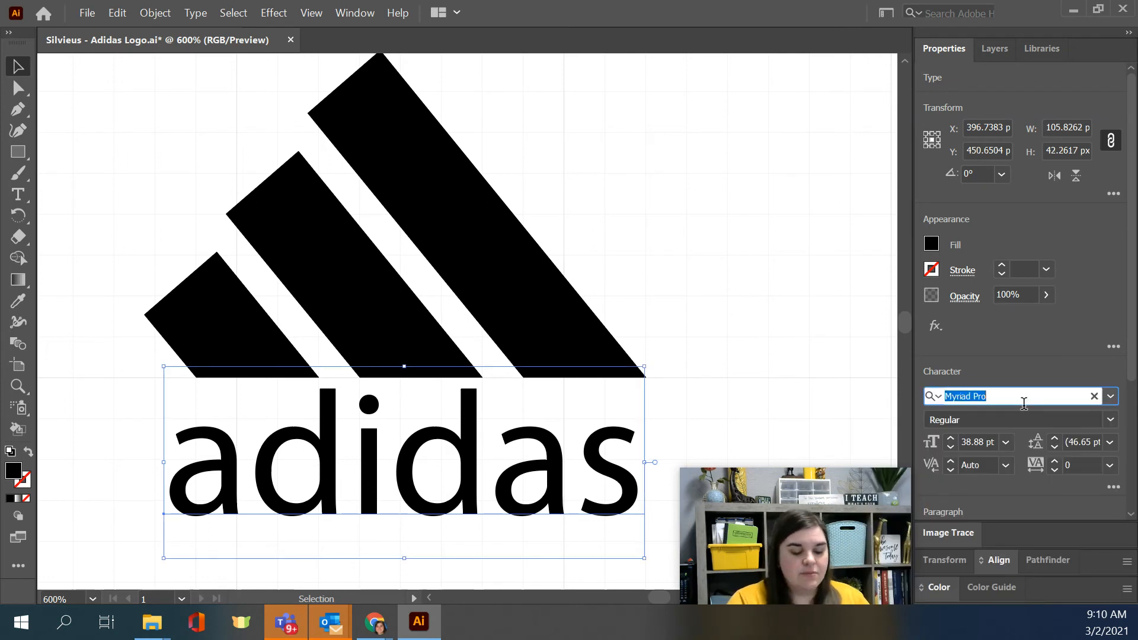
{"action": "type", "text": "te"}
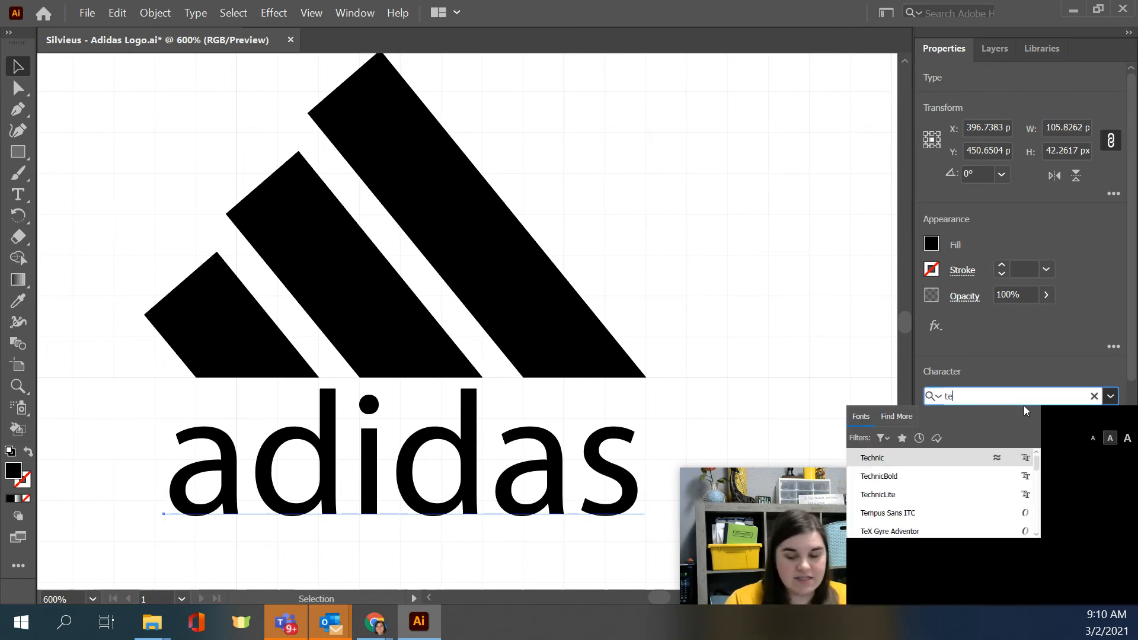
{"action": "type", "text": "x"}
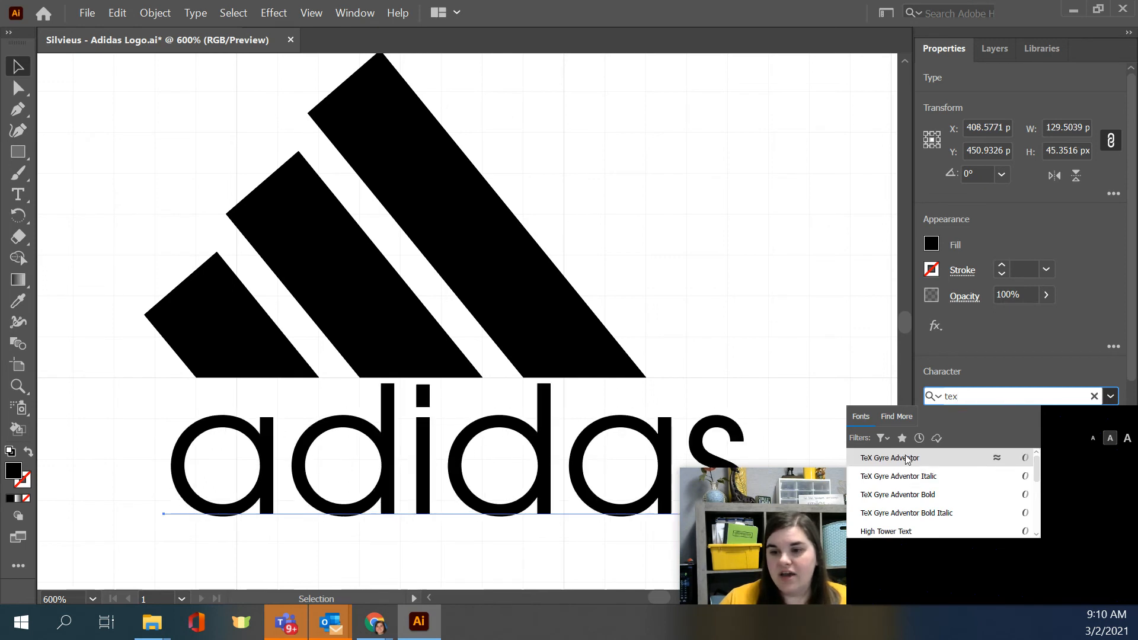
{"action": "left_click", "coordinate": [927, 495]}
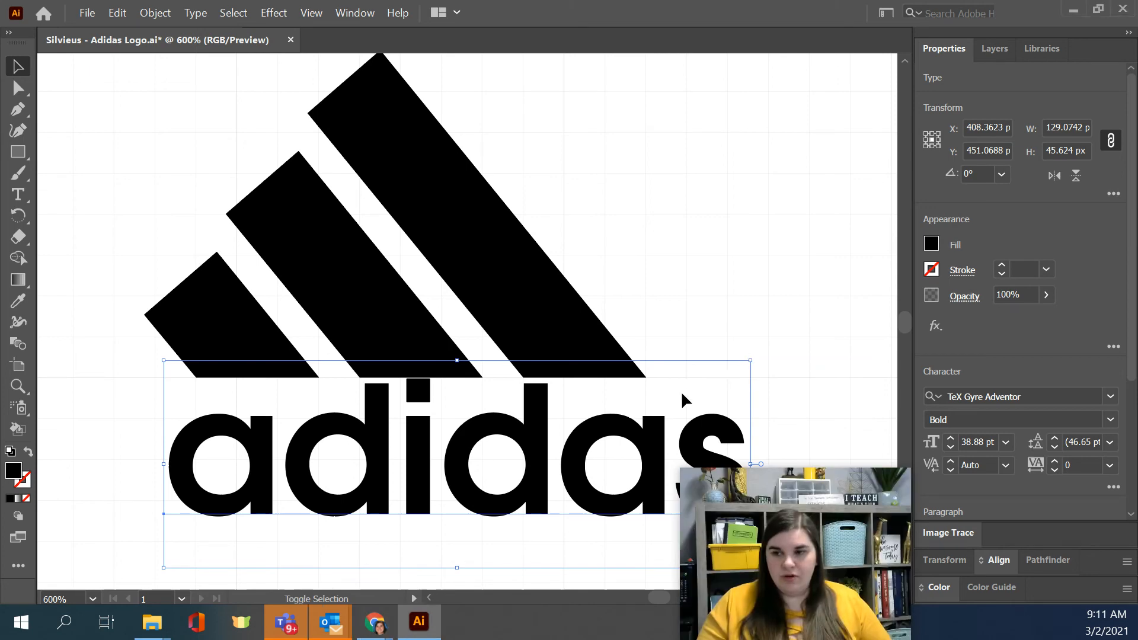
{"action": "left_click_drag", "start_coordinate": [754, 362], "coordinate": [671, 399]}
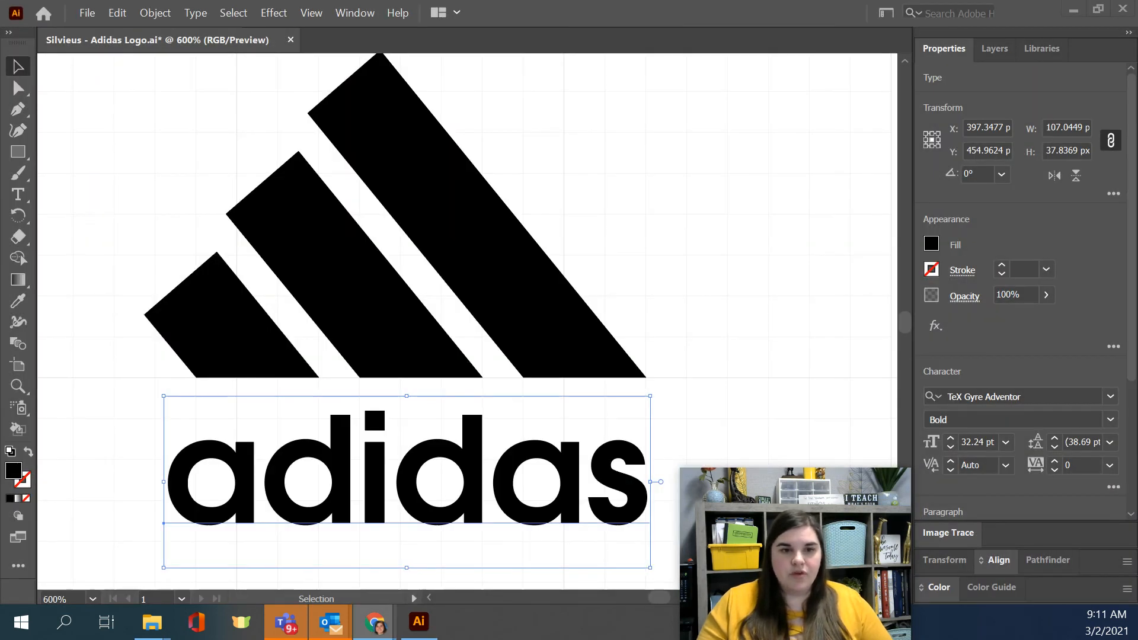
Step: Check the adidas reference image in Chrome, return to Illustrator, and resize the wordmark to about 110 px wide, matching the bars' span
{"action": "key", "text": "alt+Tab"}
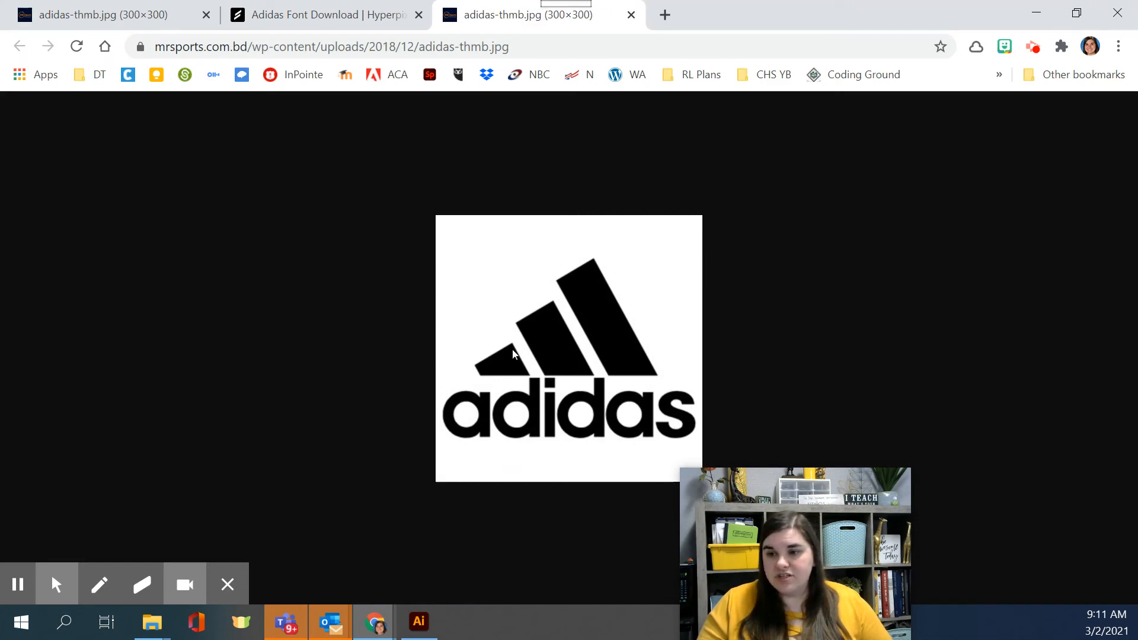
{"action": "left_click", "coordinate": [1036, 13]}
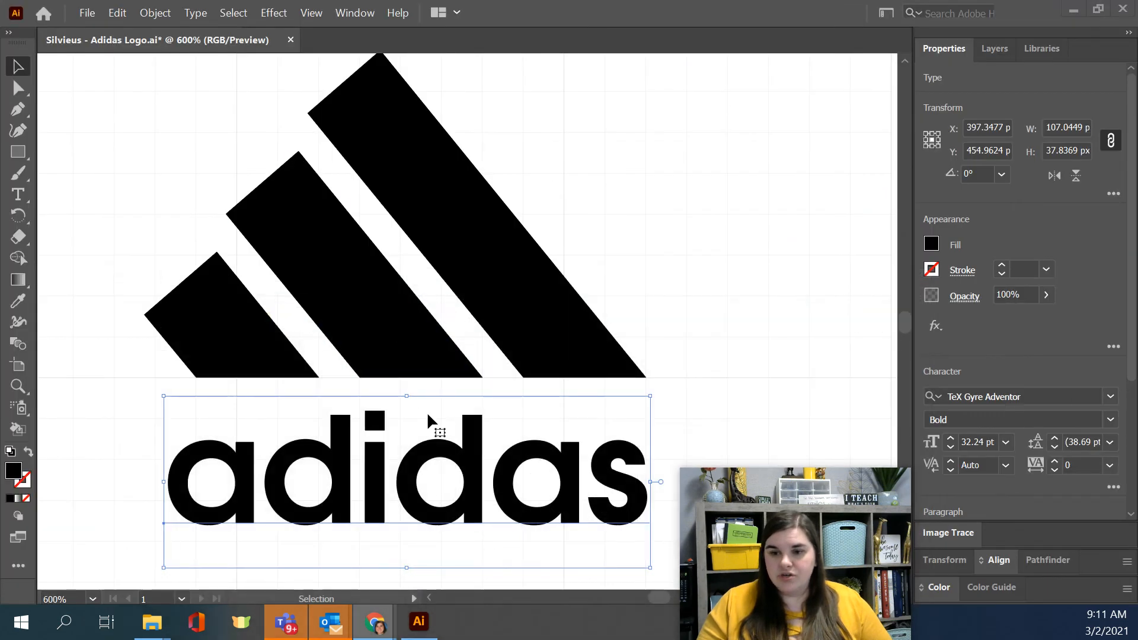
{"action": "scroll", "coordinate": [471, 465], "scroll_direction": "down", "scroll_amount": 2}
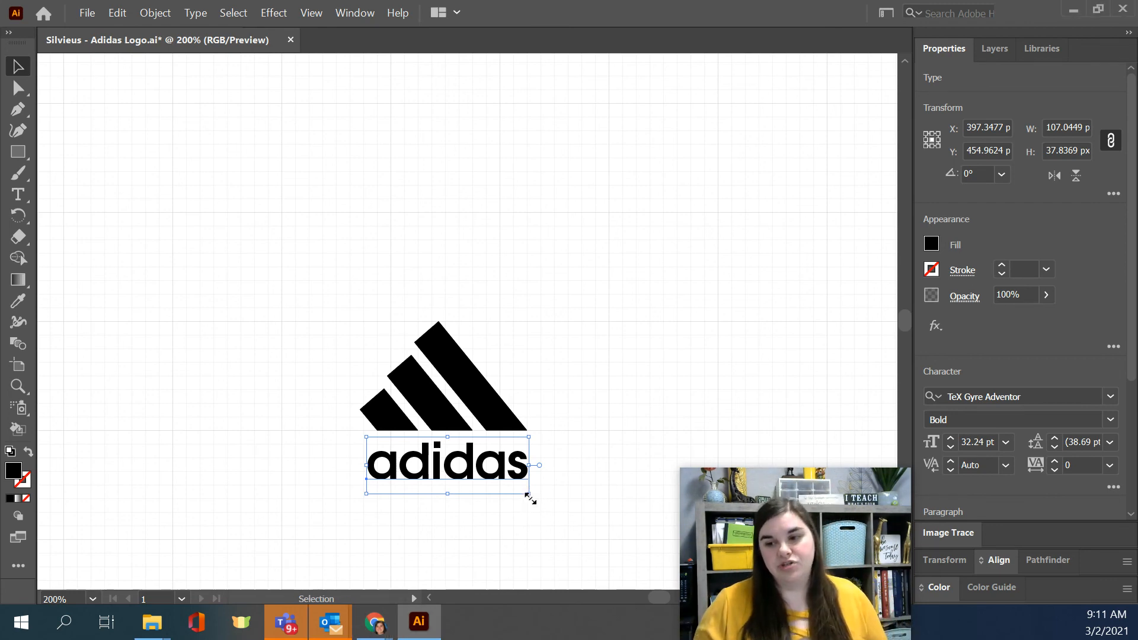
{"action": "mouse_move", "coordinate": [529, 499]}
{"action": "left_mouse_down"}
{"action": "mouse_move", "coordinate": [592, 551]}
{"action": "mouse_move", "coordinate": [530, 533]}
{"action": "mouse_move", "coordinate": [528, 521]}
{"action": "left_mouse_up"}
{"action": "left_click_drag", "start_coordinate": [366, 493], "coordinate": [361, 498]}
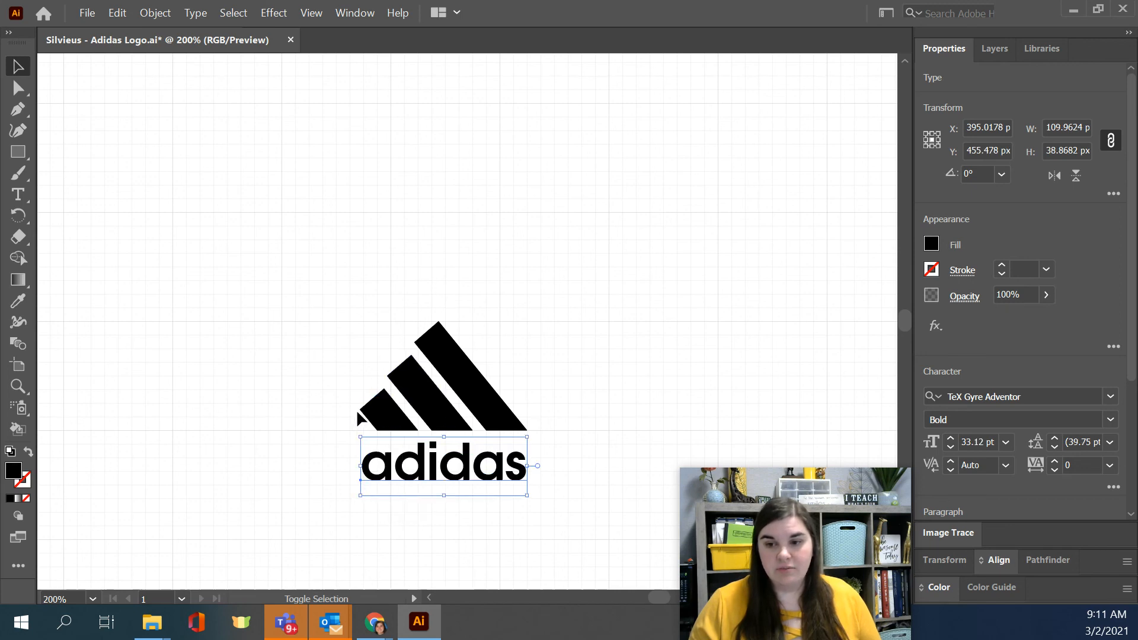
Step: Enlarge the adidas wordmark from its center to about 156 px wide, fine-tune its height beneath the bars, and deselect it
{"action": "key", "text": "ctrl"}
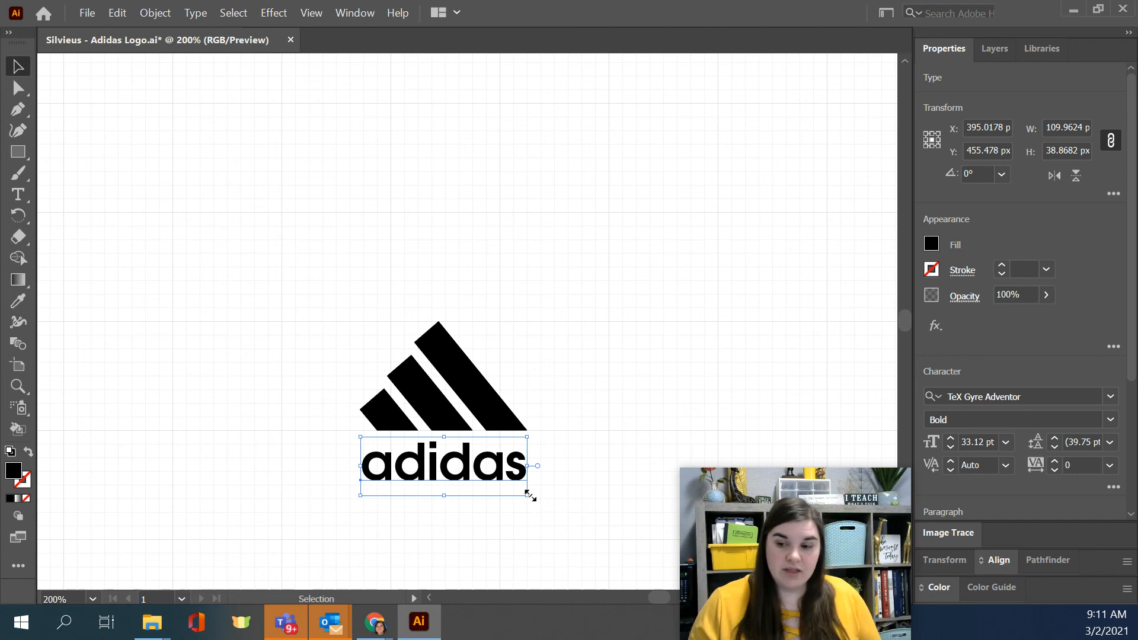
{"action": "left_click_drag", "start_coordinate": [527, 495], "coordinate": [567, 509]}
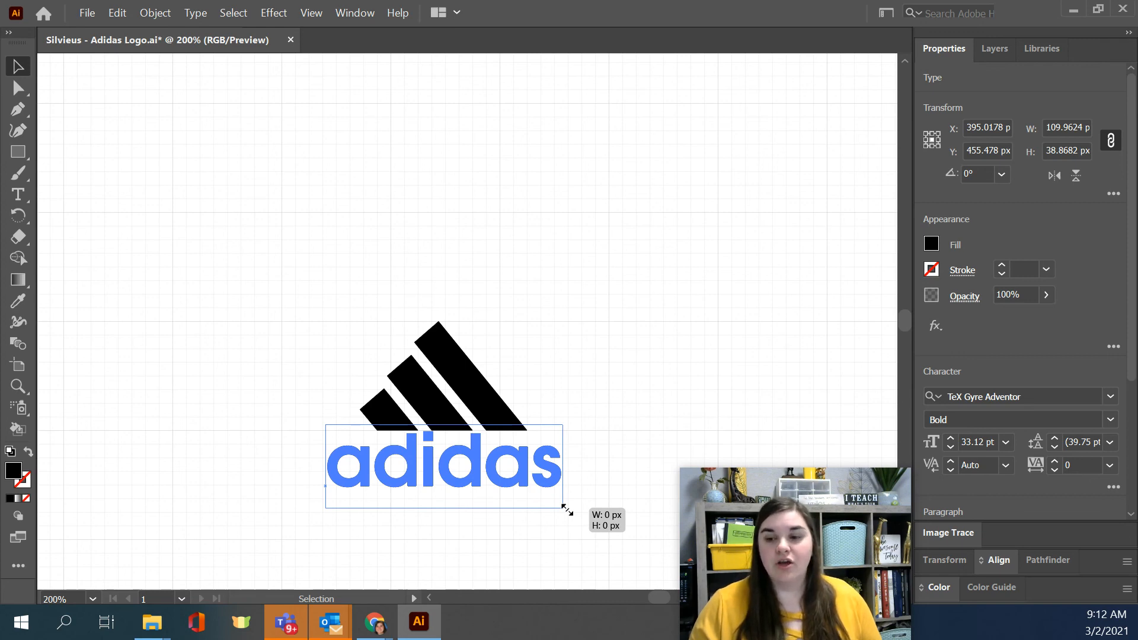
{"action": "left_click_drag", "start_coordinate": [566, 509], "coordinate": [566, 509]}
{"action": "key", "text": "Down"}
{"action": "key", "text": "Down"}
{"action": "key", "text": "Down"}
{"action": "key", "text": "Down"}
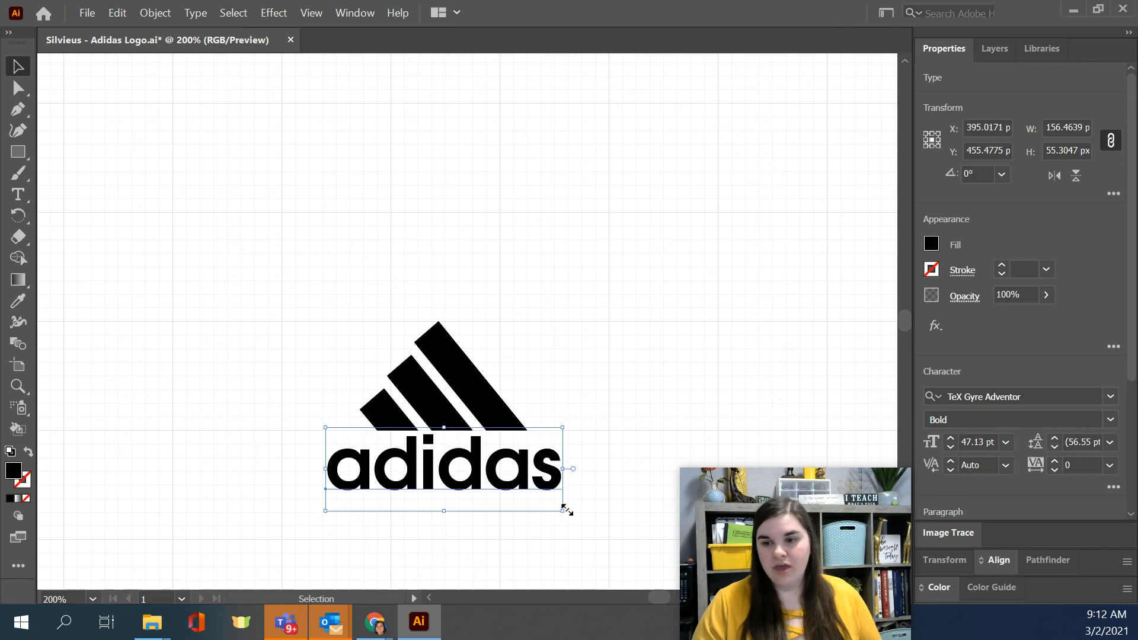
{"action": "key", "text": "Up"}
{"action": "key", "text": "Up"}
{"action": "key", "text": "Up"}
{"action": "key", "text": "Up"}
{"action": "key", "text": "Up"}
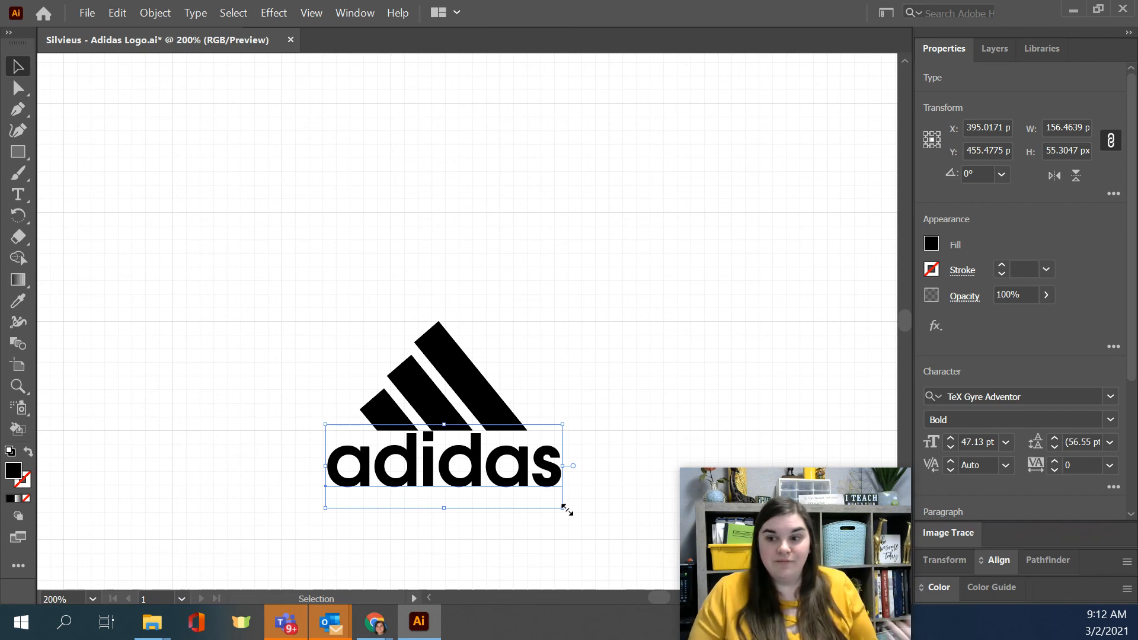
{"action": "left_click", "coordinate": [569, 490]}
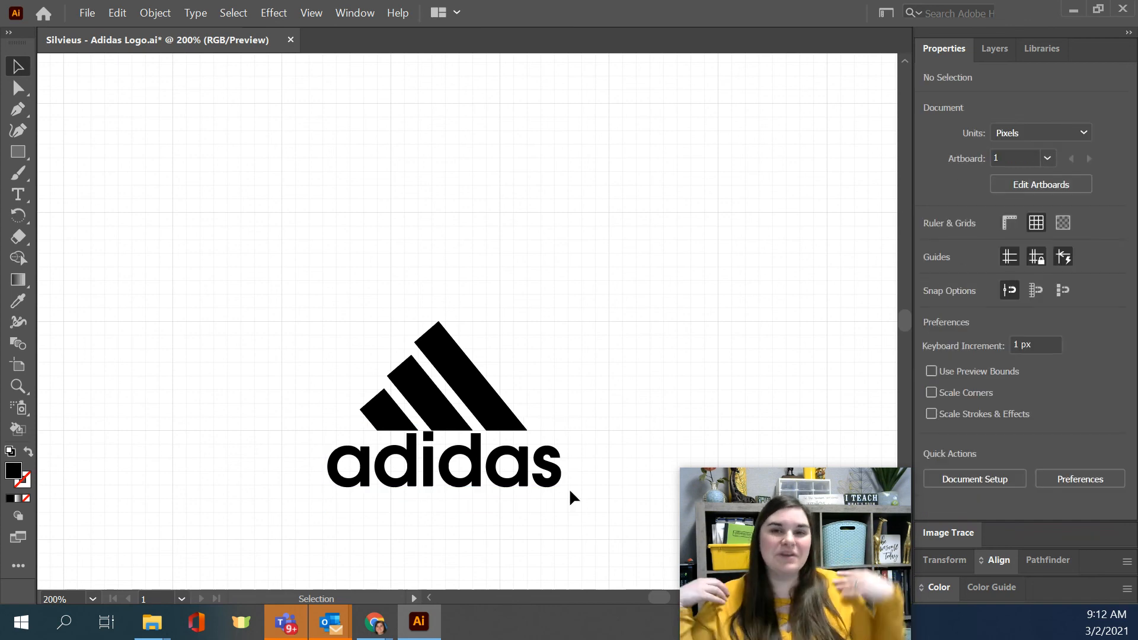